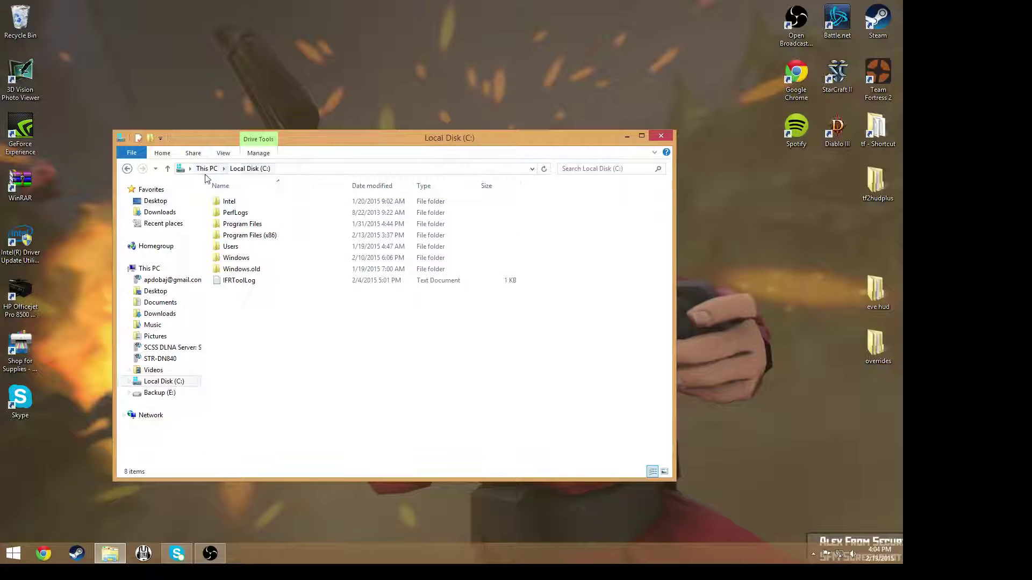
Decline the desktop shortcut and open the Program Files (x86) folder
{"action": "left_click_drag", "start_coordinate": [207, 168], "coordinate": [276, 286]}
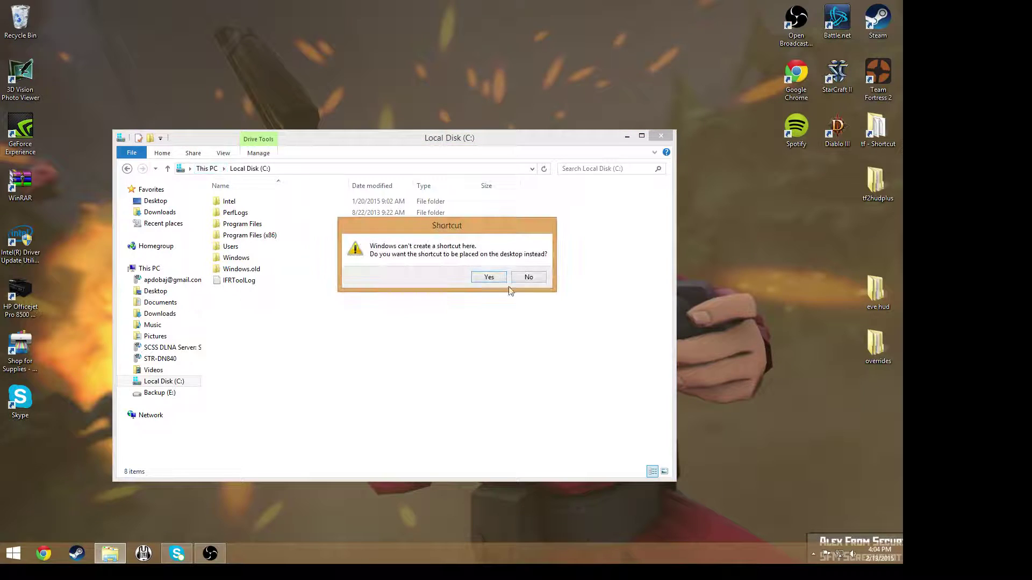
{"action": "left_click", "coordinate": [528, 276]}
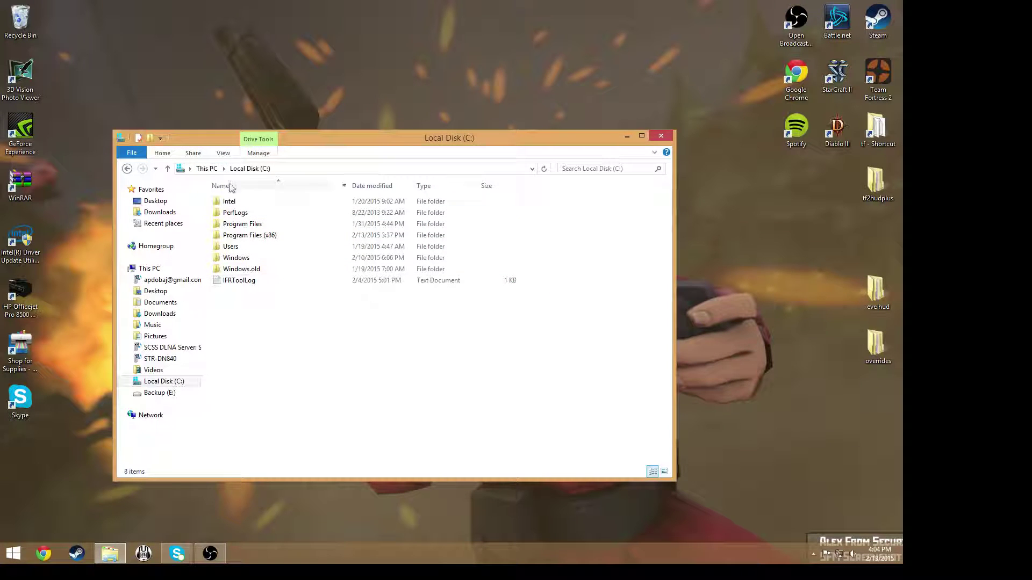
{"action": "double_click", "coordinate": [265, 241]}
{"action": "scroll", "coordinate": [311, 300], "scroll_direction": "down", "scroll_amount": 2}
{"action": "scroll", "coordinate": [319, 328], "scroll_direction": "up", "scroll_amount": 2}
{"action": "scroll", "coordinate": [320, 328], "scroll_direction": "down", "scroll_amount": 5}
{"action": "scroll", "coordinate": [296, 376], "scroll_direction": "up", "scroll_amount": 4}
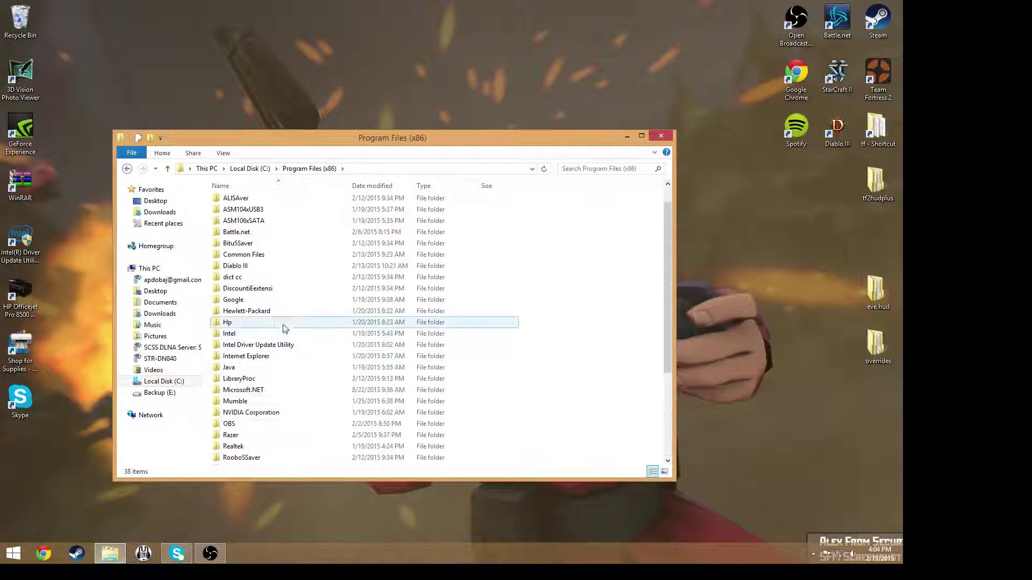
{"action": "scroll", "coordinate": [275, 322], "scroll_direction": "up", "scroll_amount": 1}
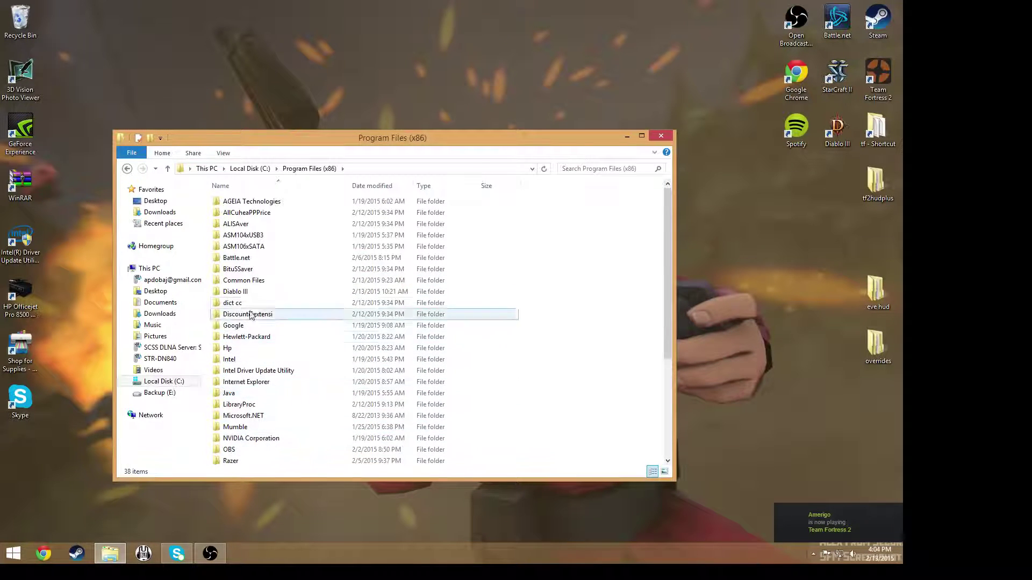
{"action": "scroll", "coordinate": [252, 370], "scroll_direction": "down", "scroll_amount": 2}
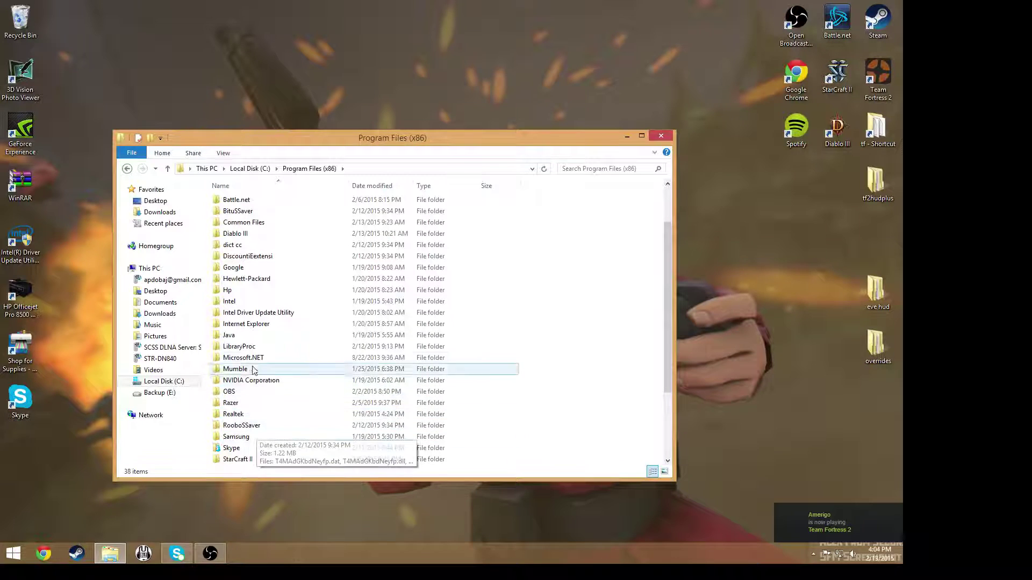
{"action": "scroll", "coordinate": [258, 430], "scroll_direction": "down", "scroll_amount": 1}
Go into Steam > steamapps > common > Team Fortress 2 > tf > cfg
{"action": "double_click", "coordinate": [252, 436]}
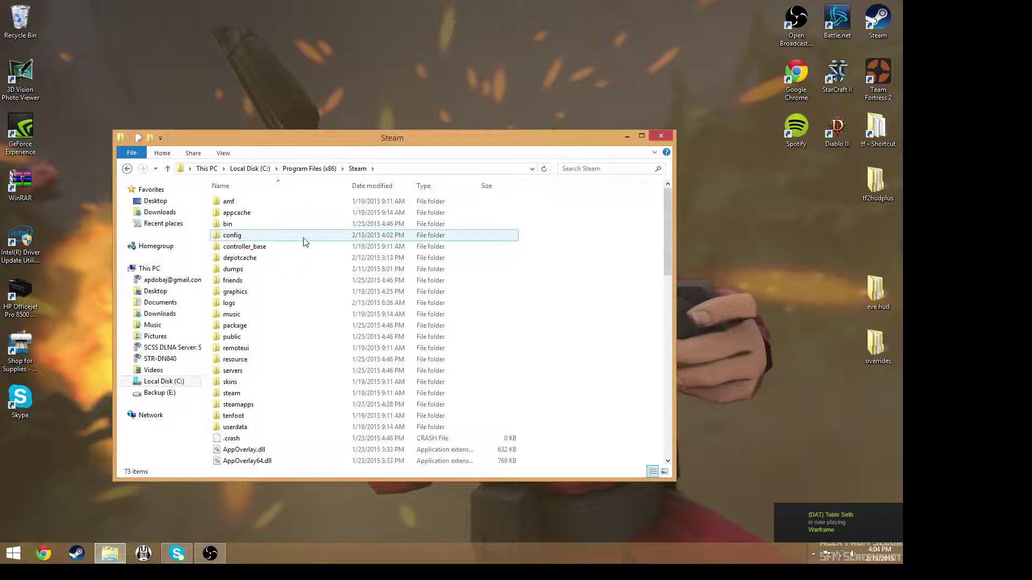
{"action": "double_click", "coordinate": [260, 405]}
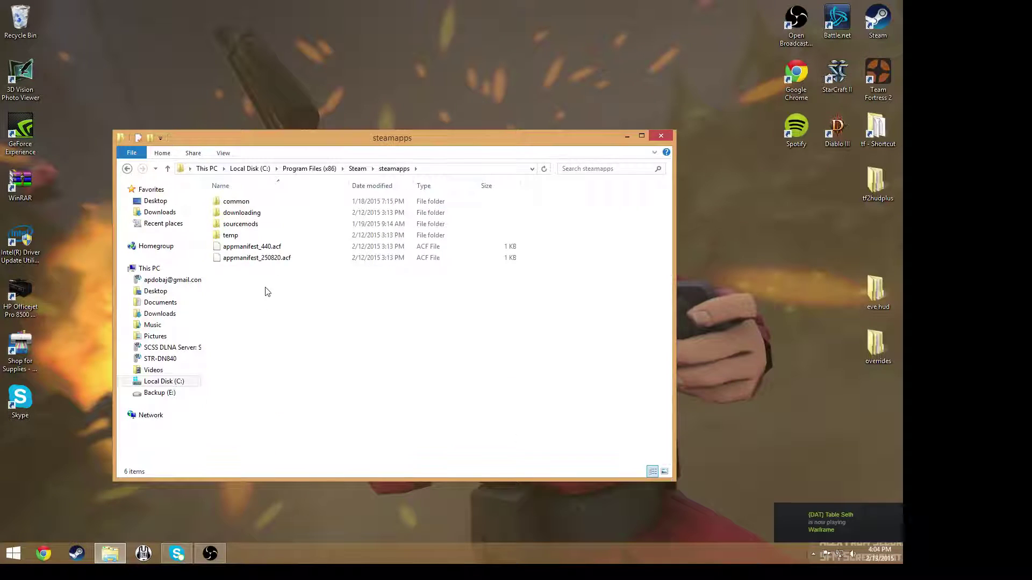
{"action": "double_click", "coordinate": [252, 201]}
{"action": "double_click", "coordinate": [257, 212]}
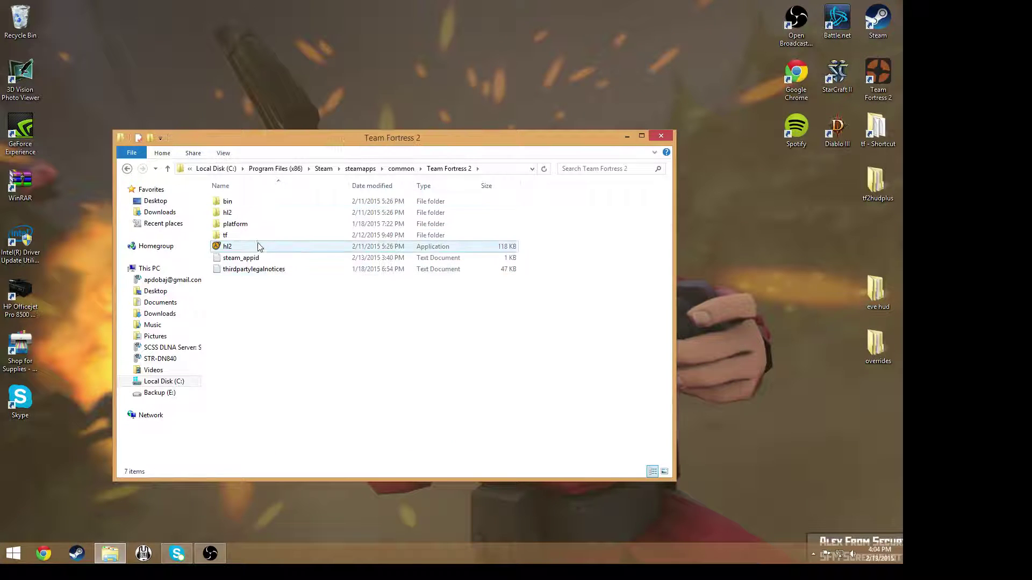
{"action": "double_click", "coordinate": [253, 236]}
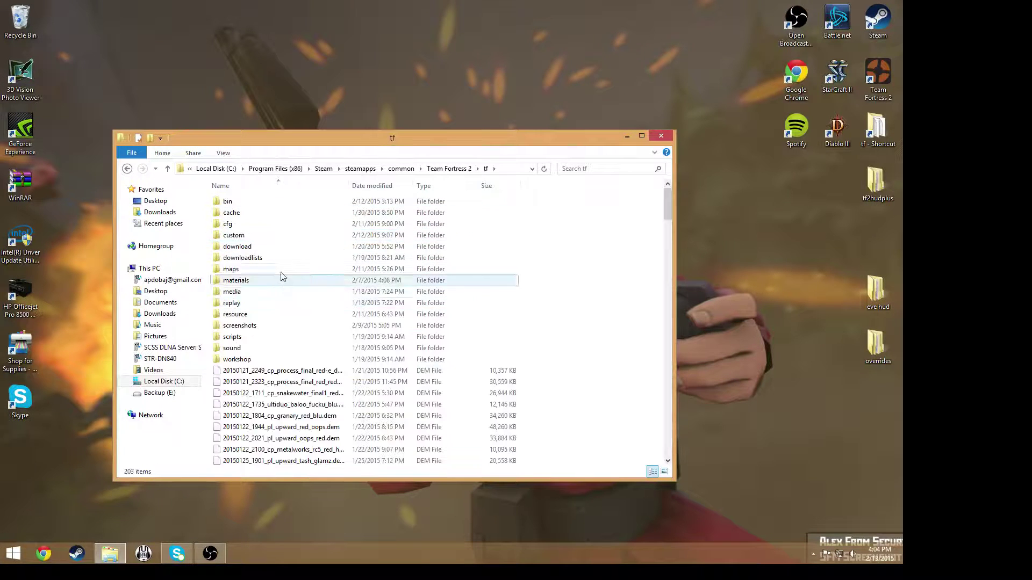
{"action": "double_click", "coordinate": [247, 224]}
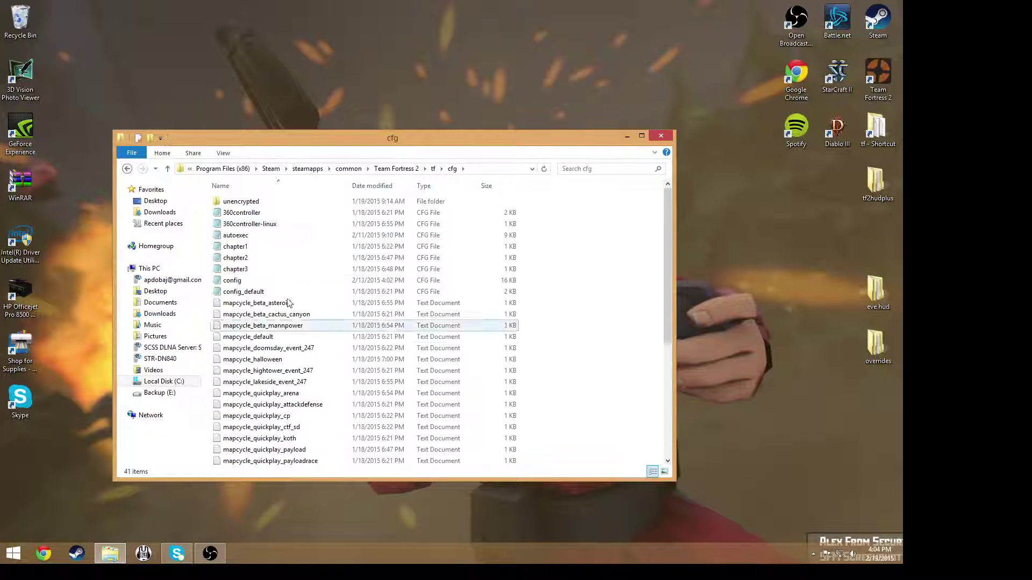
Open autoexec in Notepad and highlight its bind and alias lines
{"action": "double_click", "coordinate": [245, 238]}
{"action": "scroll", "coordinate": [309, 400], "scroll_direction": "down", "scroll_amount": 15}
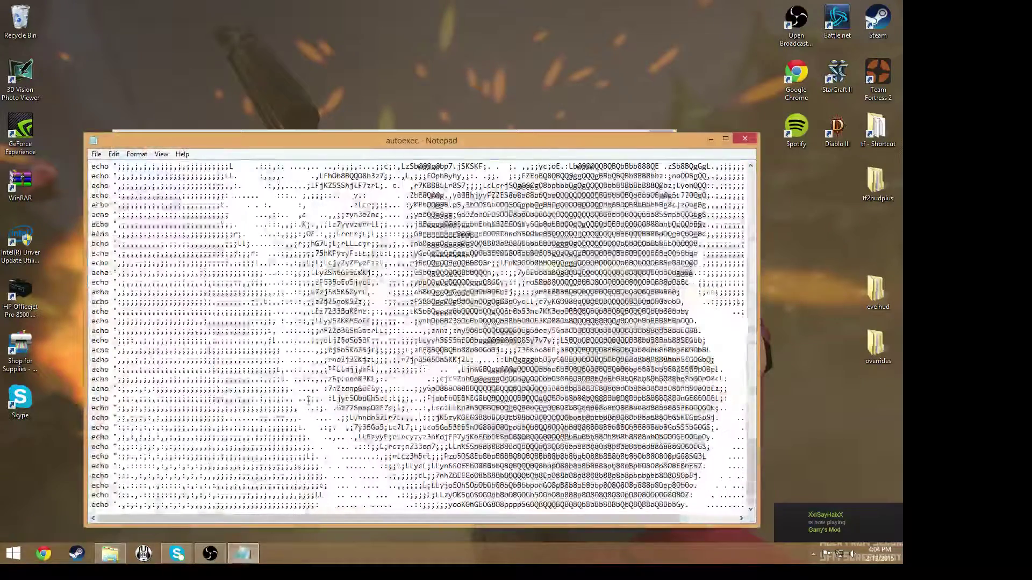
{"action": "scroll", "coordinate": [309, 400], "scroll_direction": "up", "scroll_amount": 15}
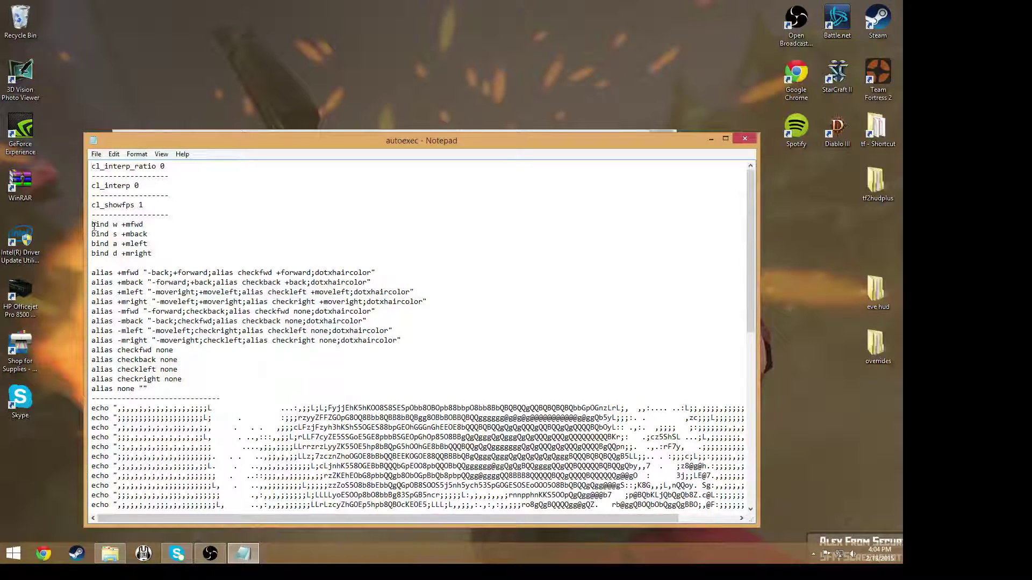
{"action": "left_click_drag", "start_coordinate": [94, 225], "coordinate": [148, 389]}
{"action": "key", "text": "Right"}
Point out the cl_showfps 1, cl_interp 0 and cl_interp_ratio 0 lines, then launch Team Fortress 2
{"action": "double_click", "coordinate": [127, 200]}
{"action": "left_click", "coordinate": [139, 203]}
{"action": "left_click_drag", "start_coordinate": [139, 203], "coordinate": [165, 168]}
{"action": "left_click", "coordinate": [144, 201]}
{"action": "left_click", "coordinate": [141, 185]}
{"action": "left_click", "coordinate": [169, 170]}
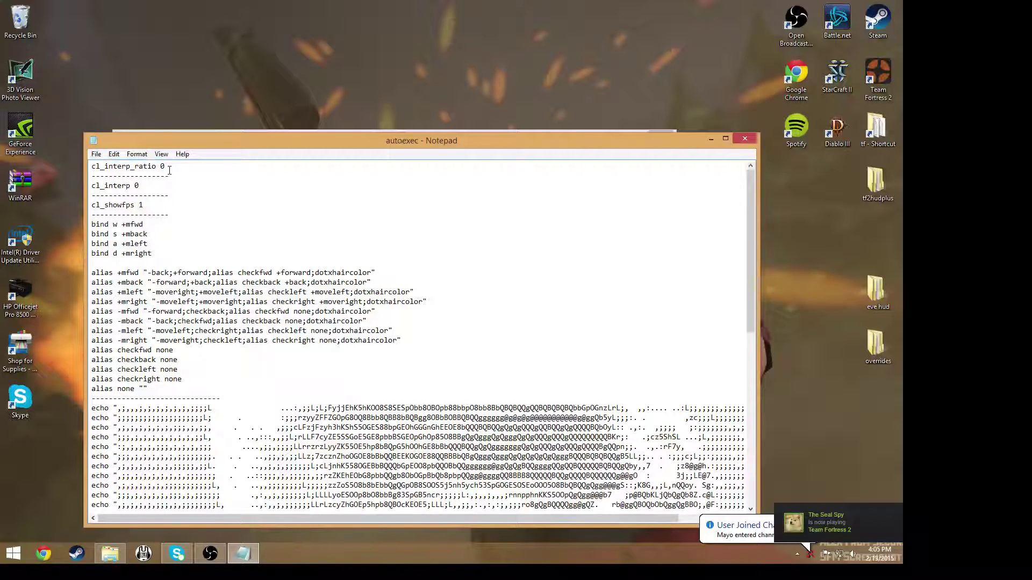
{"action": "left_click", "coordinate": [191, 228]}
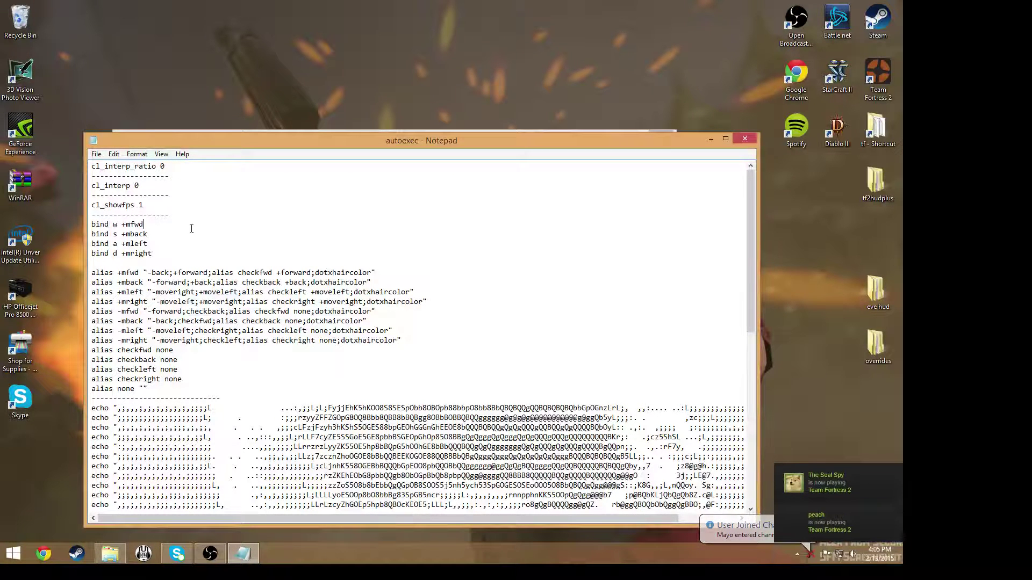
{"action": "double_click", "coordinate": [888, 94]}
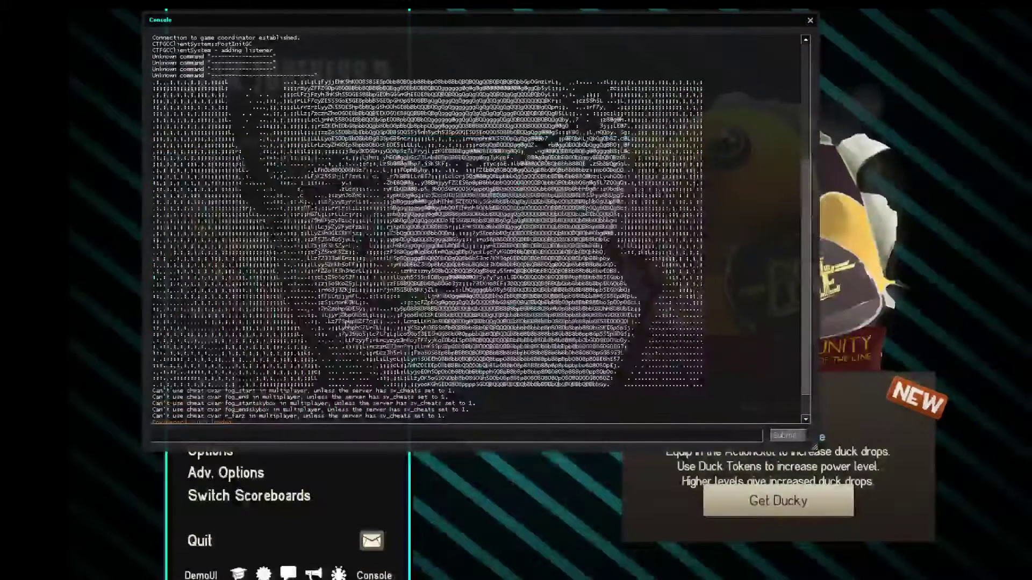
{"action": "scroll", "coordinate": [427, 229], "scroll_direction": "up", "scroll_amount": 10}
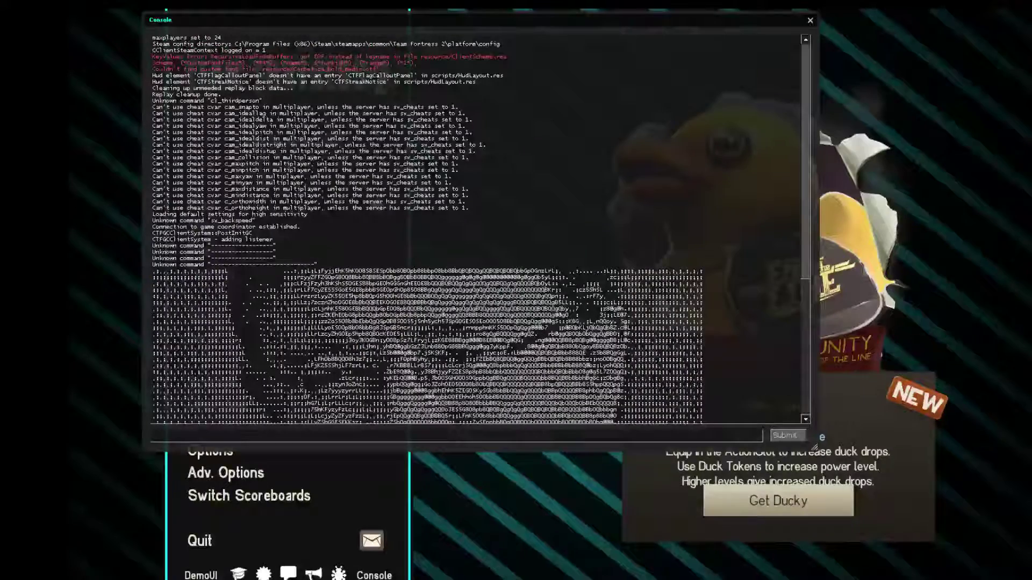
Type cl_inter in the TF2 console to list matching cvars, then close the console
{"action": "scroll", "coordinate": [428, 229], "scroll_direction": "down", "scroll_amount": 6}
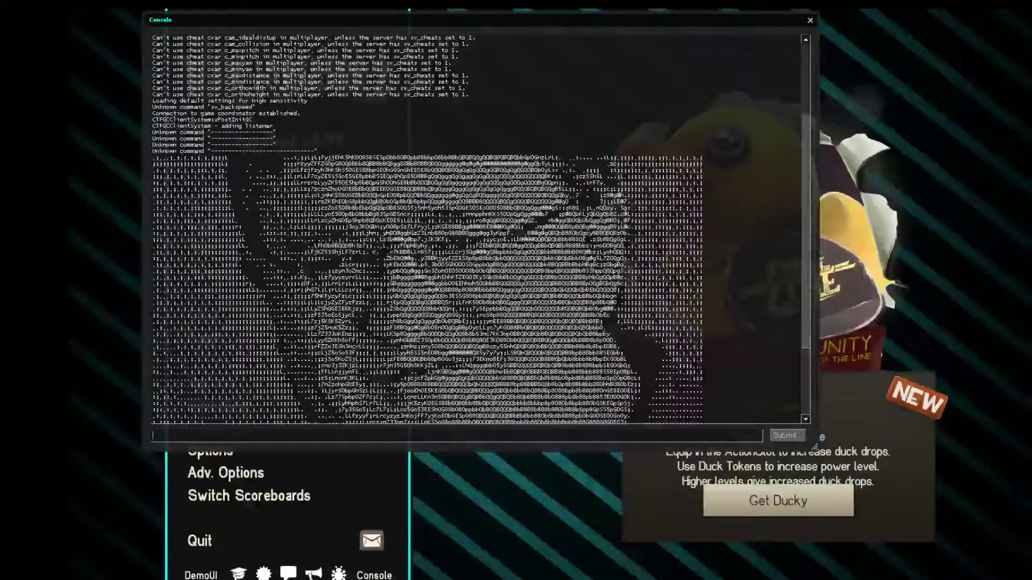
{"action": "type", "text": "cl_interp"}
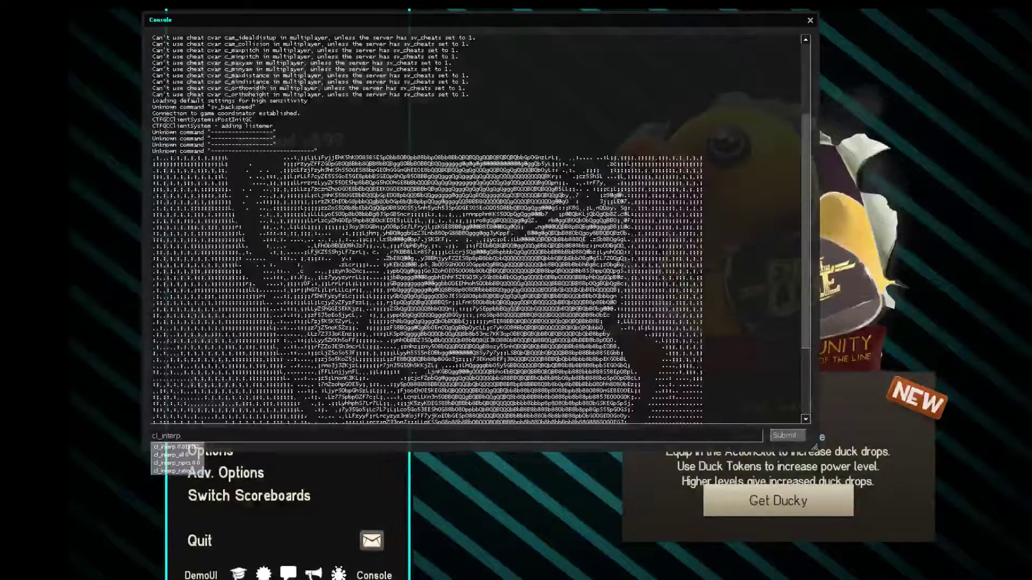
{"action": "left_click", "coordinate": [809, 22]}
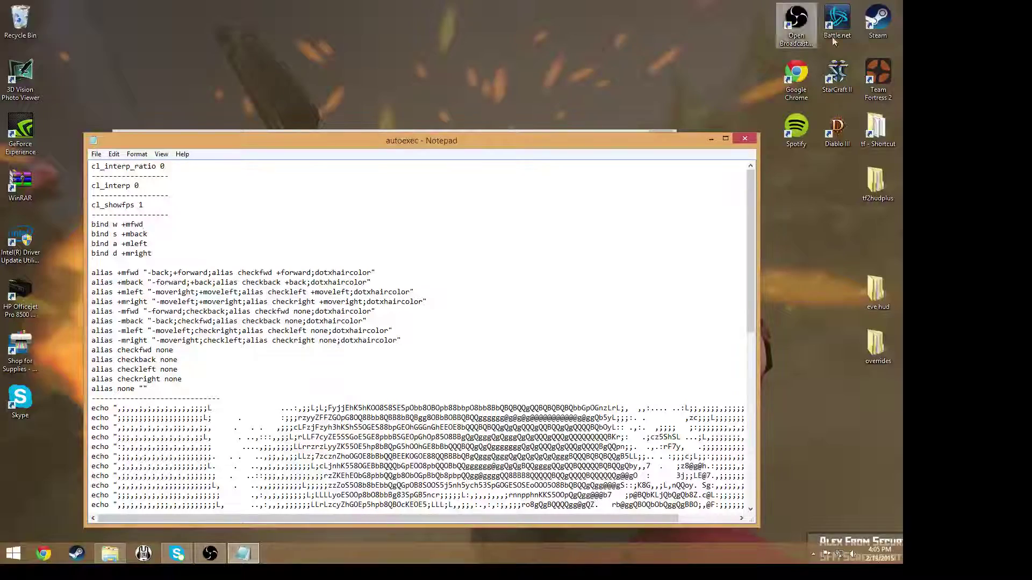
Close autoexec in Notepad and bring up the cfg folder's New context menu
{"action": "left_click", "coordinate": [745, 139]}
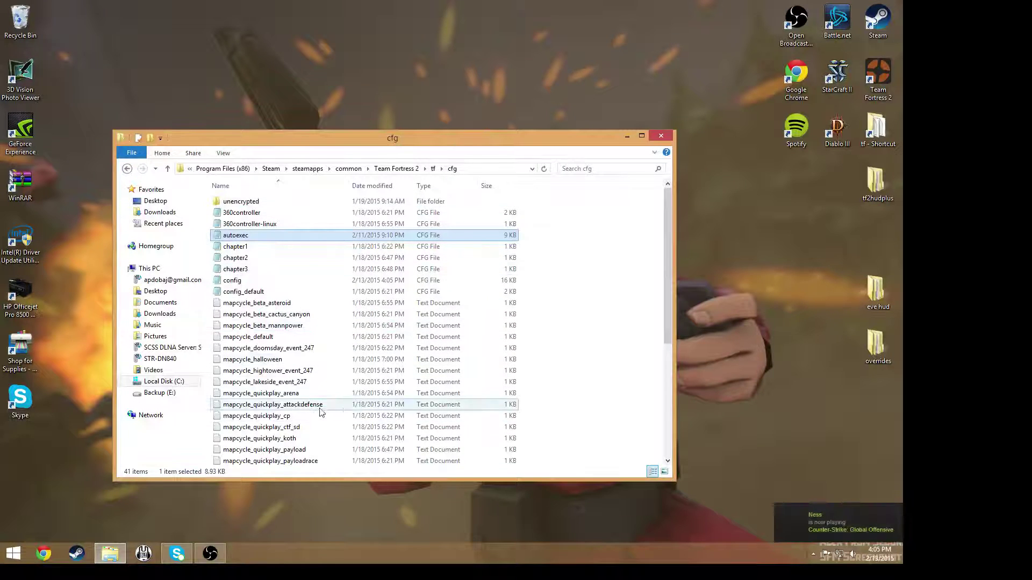
{"action": "scroll", "coordinate": [334, 387], "scroll_direction": "down", "scroll_amount": 4}
{"action": "scroll", "coordinate": [298, 333], "scroll_direction": "up", "scroll_amount": 4}
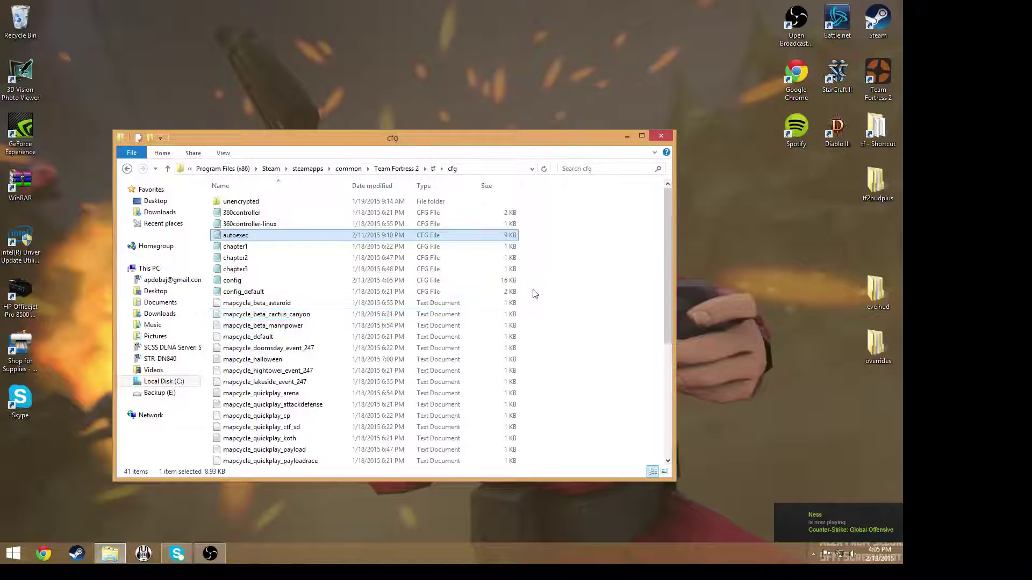
{"action": "right_click", "coordinate": [531, 291]}
{"action": "mouse_move", "coordinate": [565, 406]}
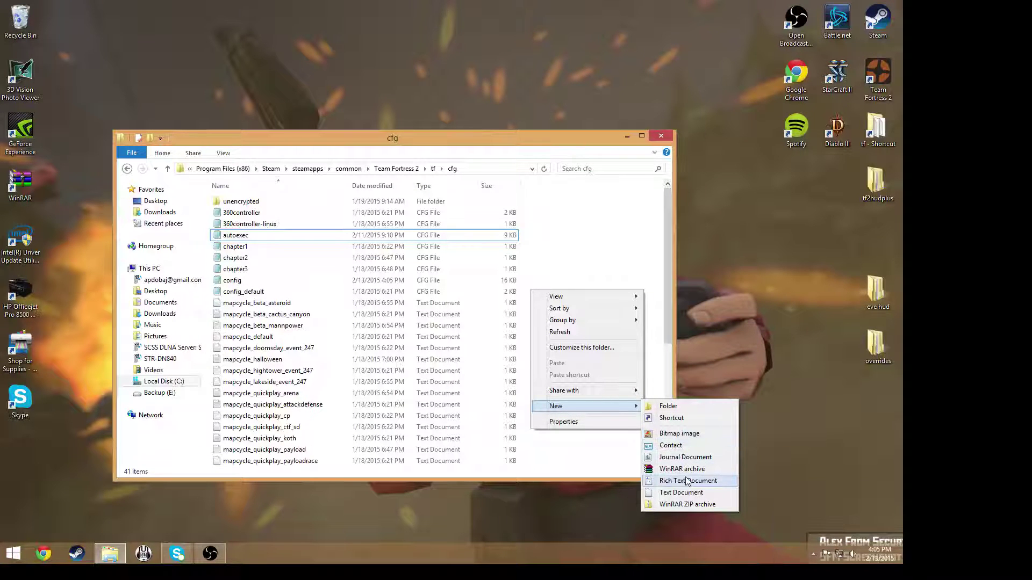
Create a new text document in the cfg folder and give it an autoexec name
{"action": "left_click", "coordinate": [681, 492]}
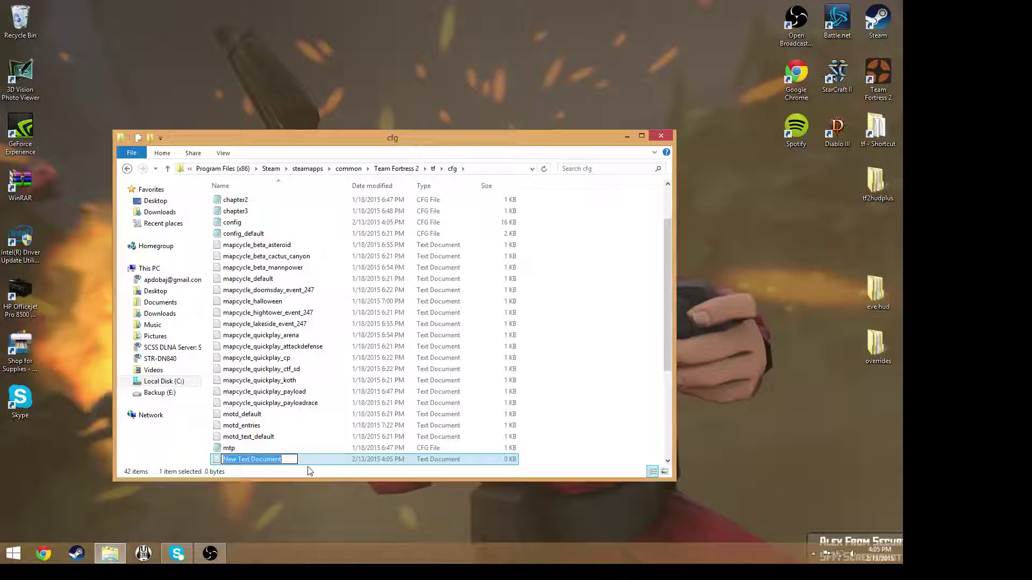
{"action": "type", "text": "autoexe"}
{"action": "key", "text": "BackSpace"}
{"action": "key", "text": "BackSpace"}
{"action": "key", "text": "BackSpace"}
{"action": "key", "text": "BackSpace"}
{"action": "key", "text": "BackSpace"}
{"action": "key", "text": "BackSpace"}
{"action": "key", "text": "BackSpace"}
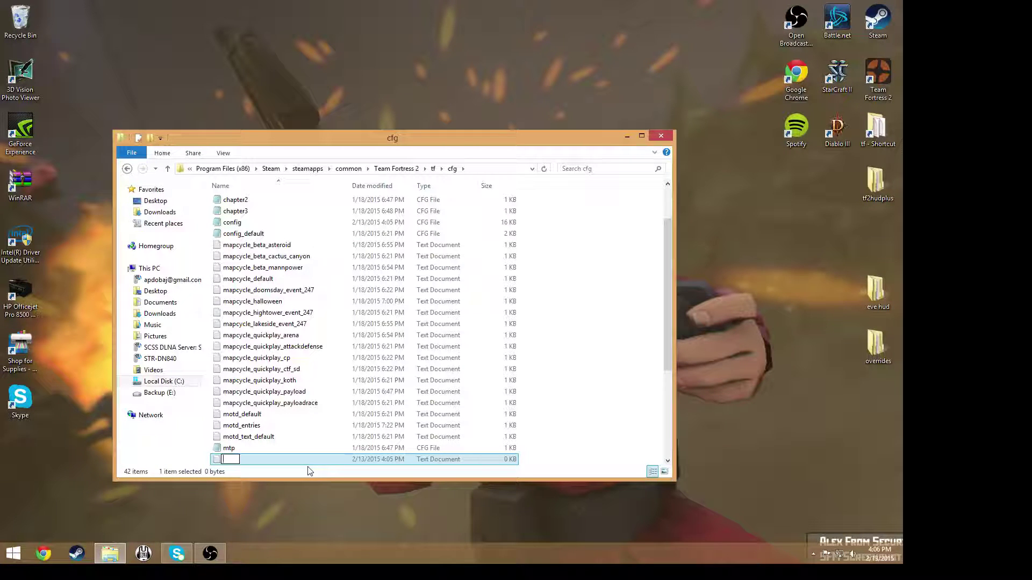
{"action": "type", "text": "auu"}
{"action": "type", "text": "toexec"}
{"action": "key", "text": "Return"}
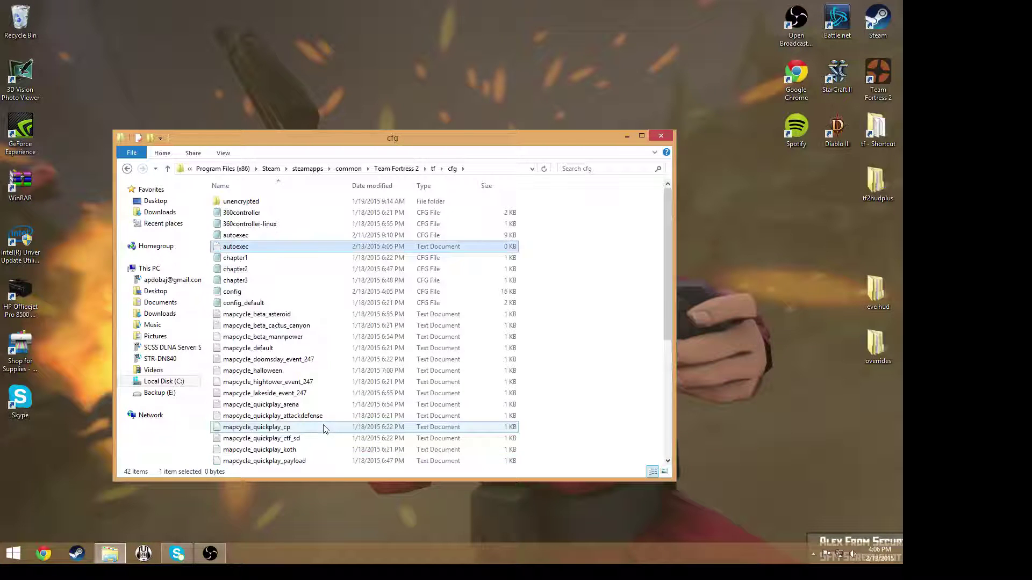
{"action": "scroll", "coordinate": [325, 429], "scroll_direction": "down", "scroll_amount": 6}
{"action": "scroll", "coordinate": [324, 430], "scroll_direction": "up", "scroll_amount": 6}
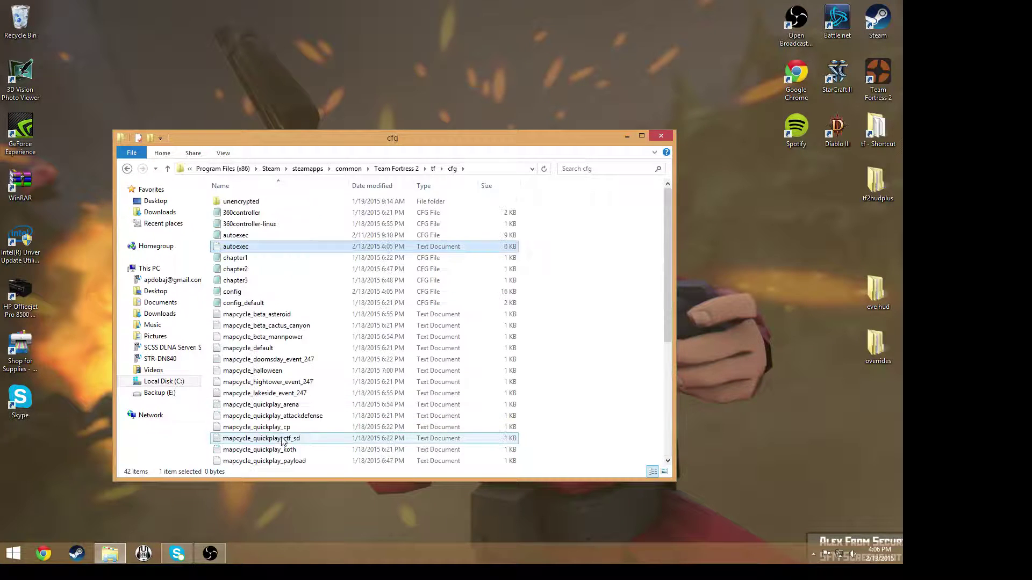
Rename the new file to test
{"action": "right_click", "coordinate": [239, 246]}
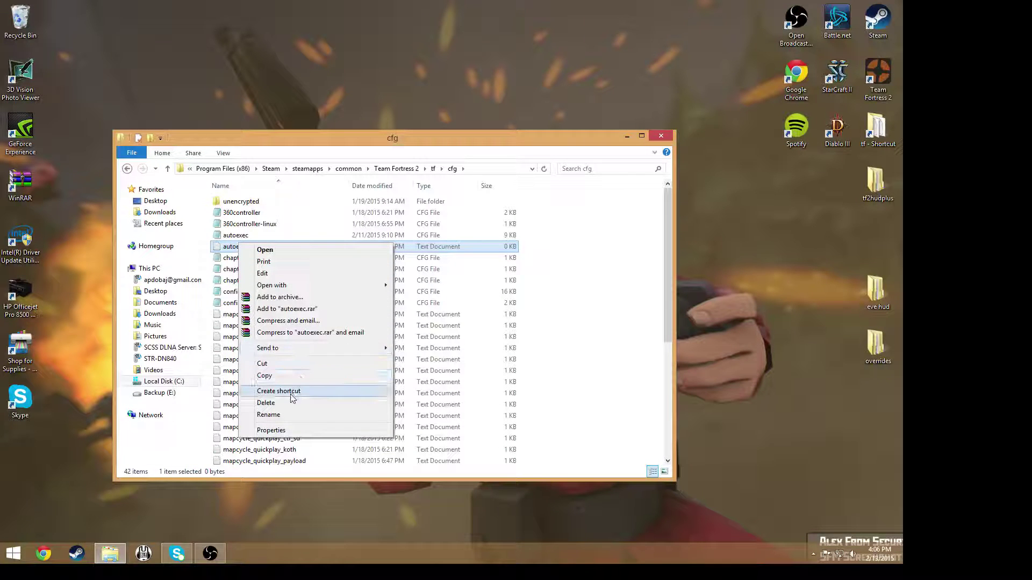
{"action": "left_click", "coordinate": [277, 415]}
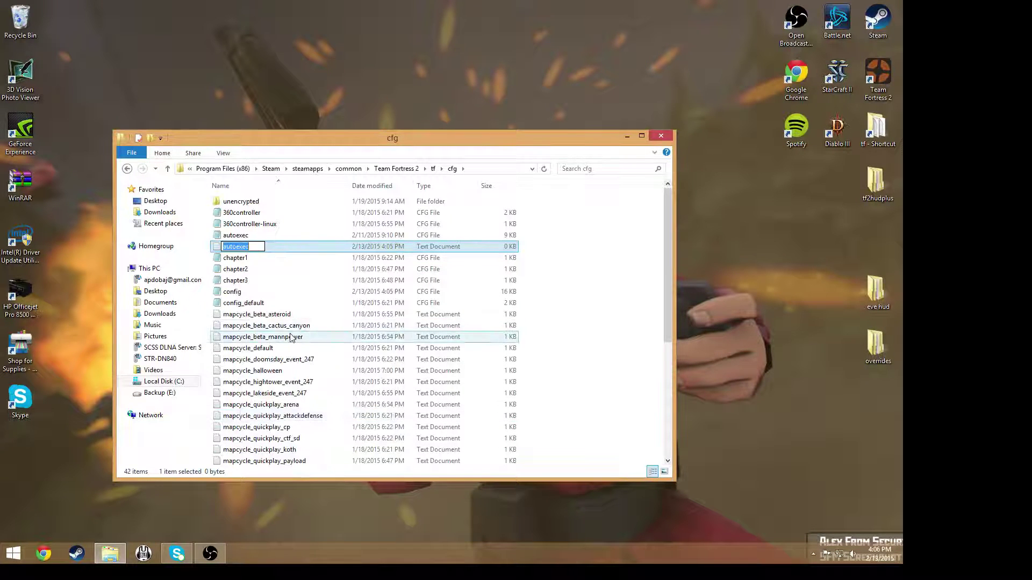
{"action": "type", "text": "test"}
{"action": "key", "text": "Return"}
{"action": "scroll", "coordinate": [290, 336], "scroll_direction": "up", "scroll_amount": 2}
{"action": "scroll", "coordinate": [290, 337], "scroll_direction": "down", "scroll_amount": 3}
{"action": "scroll", "coordinate": [290, 337], "scroll_direction": "up", "scroll_amount": 6}
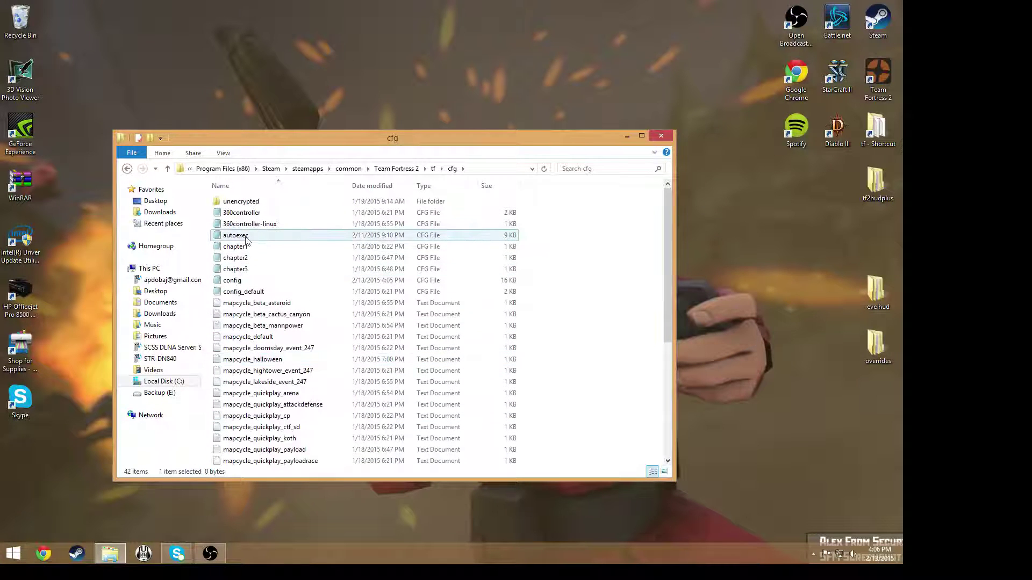
{"action": "scroll", "coordinate": [275, 425], "scroll_direction": "down", "scroll_amount": 5}
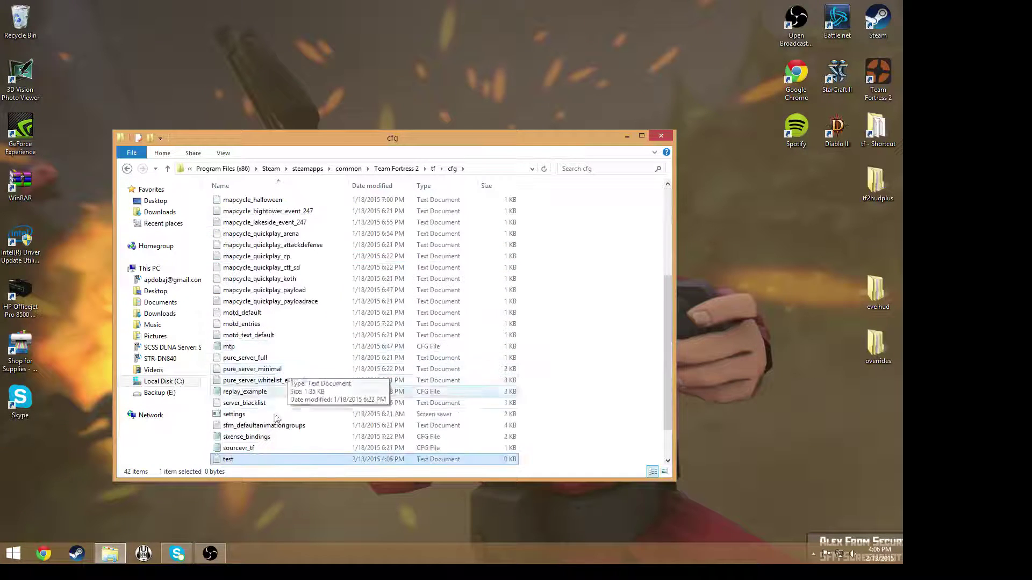
{"action": "scroll", "coordinate": [275, 425], "scroll_direction": "down", "scroll_amount": 1}
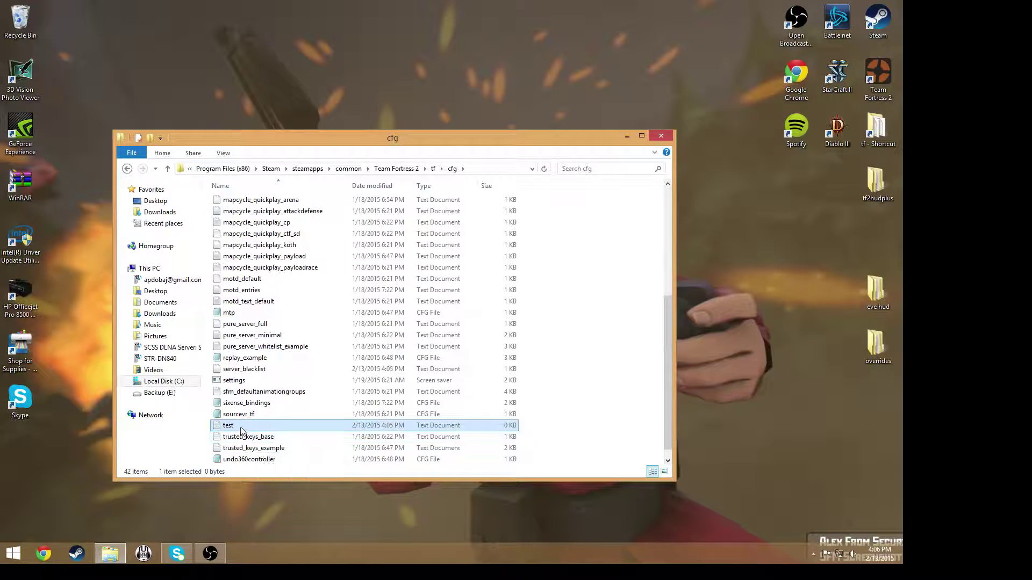
Open test in Notepad and enter cl_interp_ratio 0 and cl_interp 0 on separate lines
{"action": "double_click", "coordinate": [236, 426]}
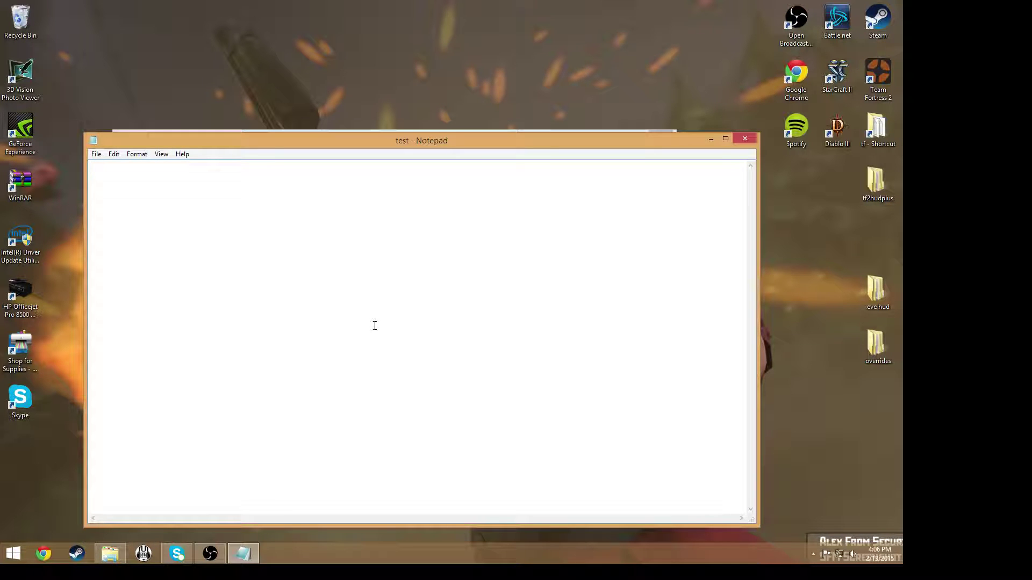
{"action": "type", "text": "cl)"}
{"action": "key", "text": "BackSpace"}
{"action": "type", "text": "_interop_ratio 0"}
{"action": "key", "text": "Return"}
{"action": "type", "text": "c"}
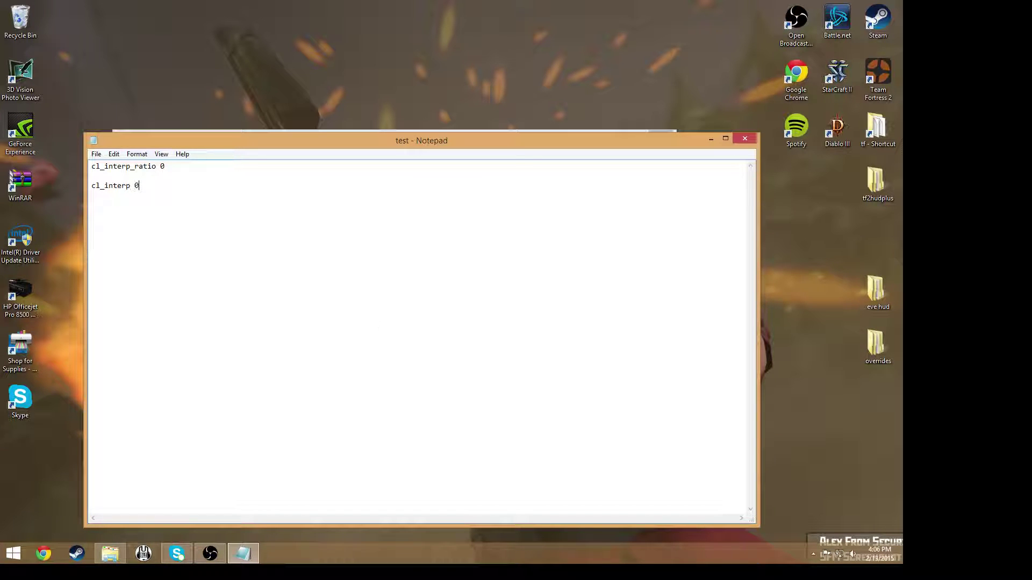
Save As into the cfg folder with the file type set to All Files
{"action": "left_click", "coordinate": [96, 154]}
{"action": "left_click", "coordinate": [139, 205]}
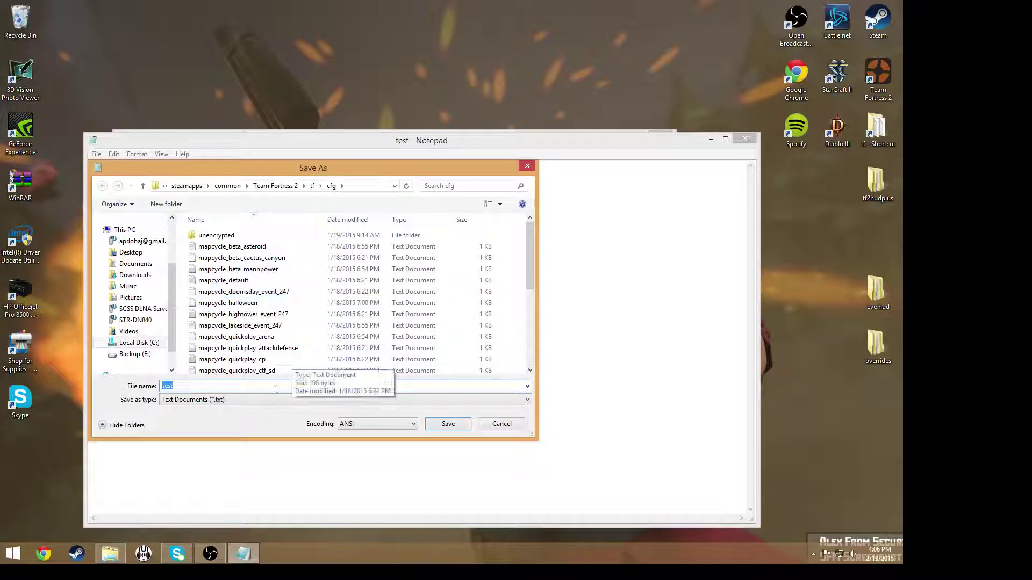
{"action": "left_click", "coordinate": [240, 401]}
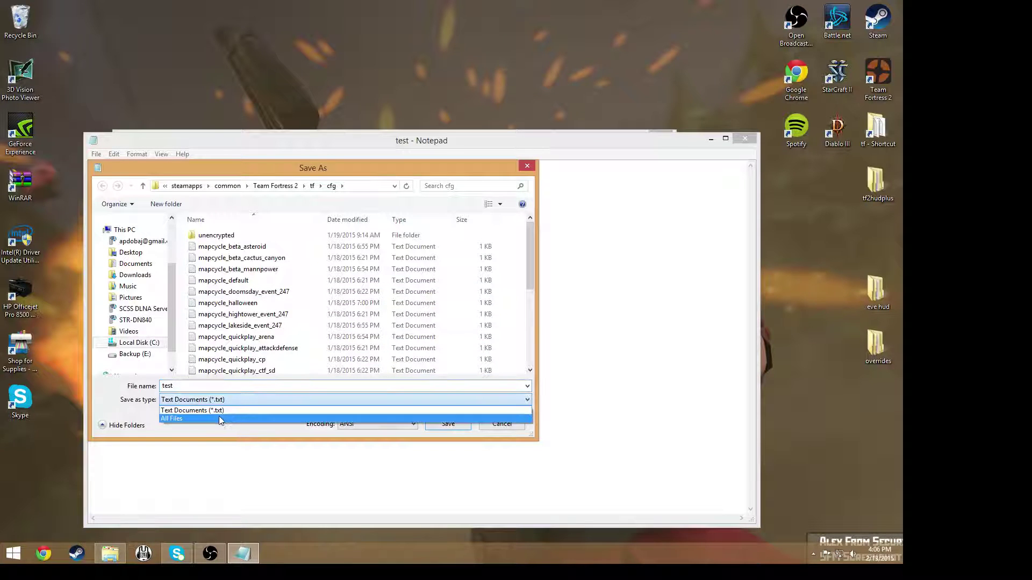
{"action": "left_click", "coordinate": [212, 418]}
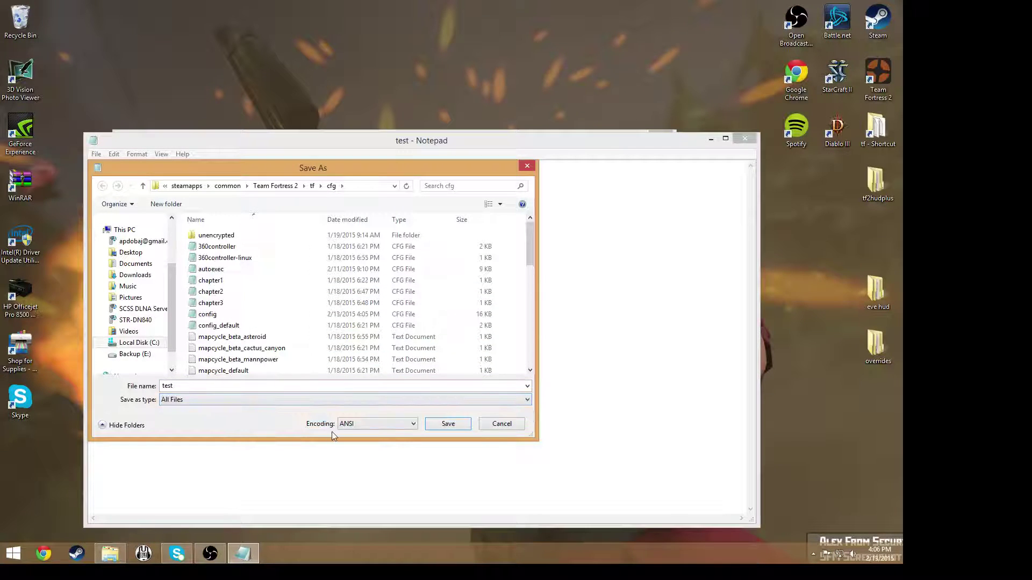
{"action": "left_click", "coordinate": [450, 424]}
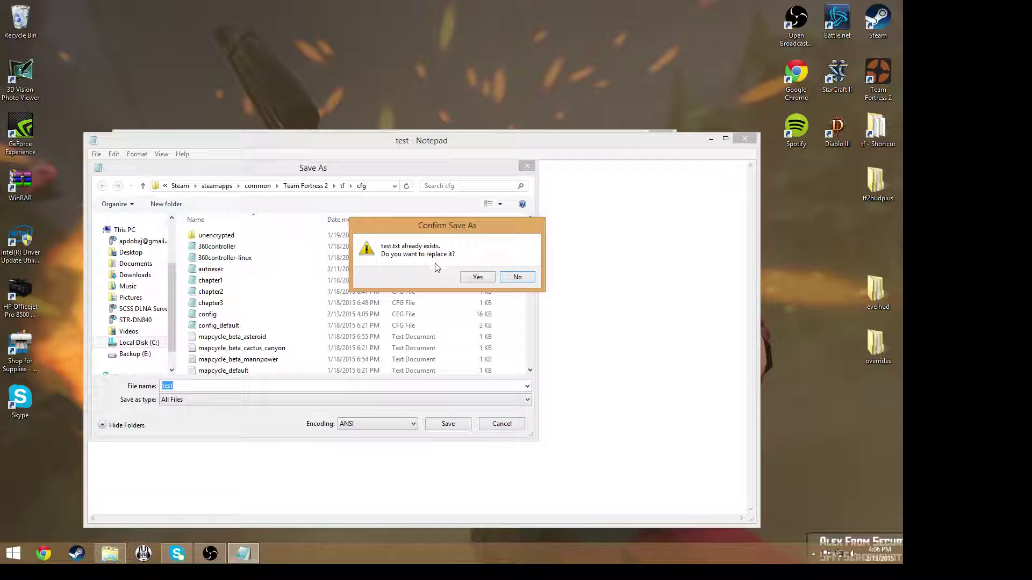
Decline replacing test.txt, cancel the dialog, and close Notepad saving changes to test.txt
{"action": "left_click", "coordinate": [532, 277]}
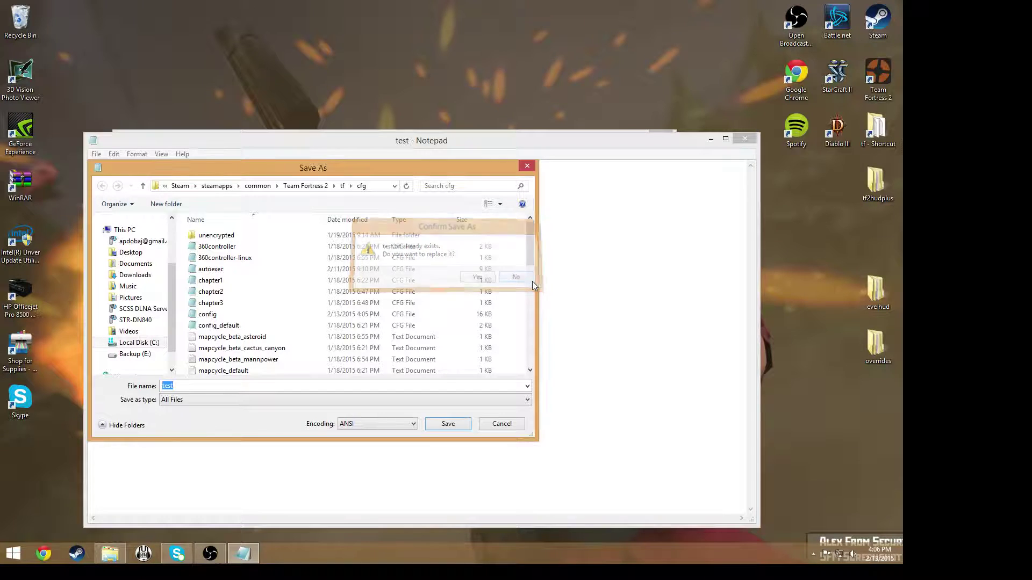
{"action": "left_click", "coordinate": [526, 168]}
{"action": "left_click", "coordinate": [740, 139]}
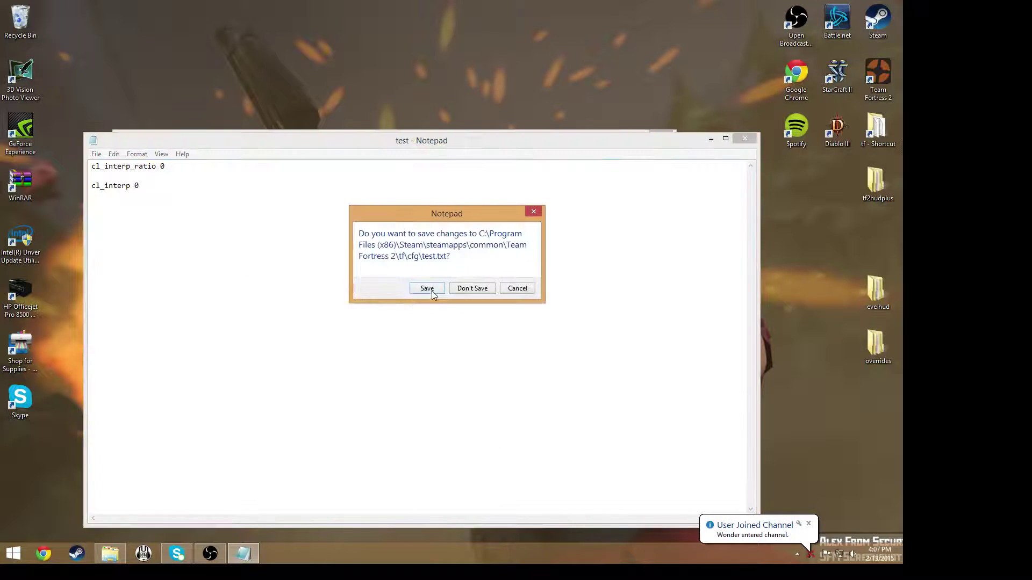
{"action": "left_click", "coordinate": [428, 289]}
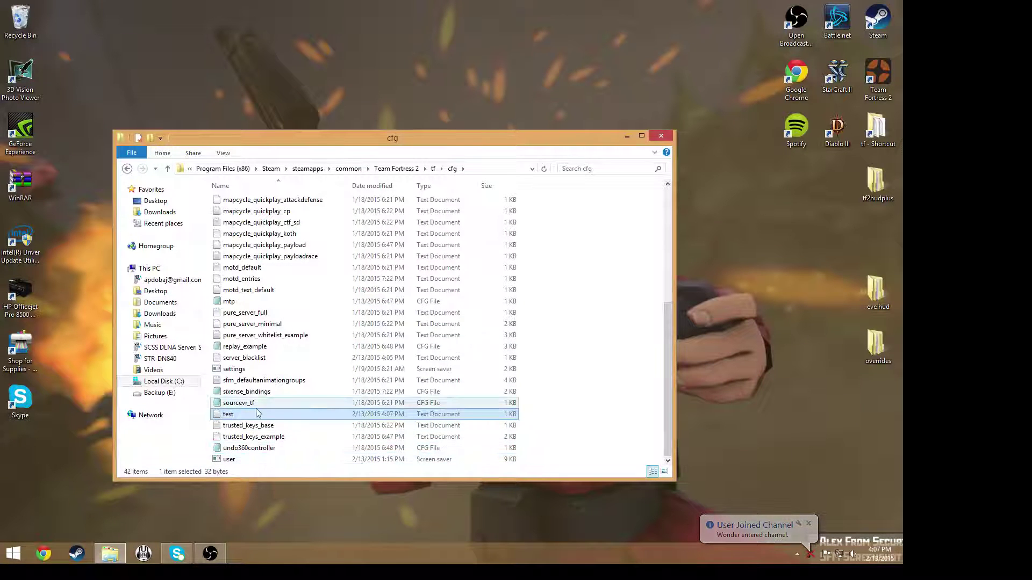
{"action": "scroll", "coordinate": [257, 412], "scroll_direction": "up", "scroll_amount": 6}
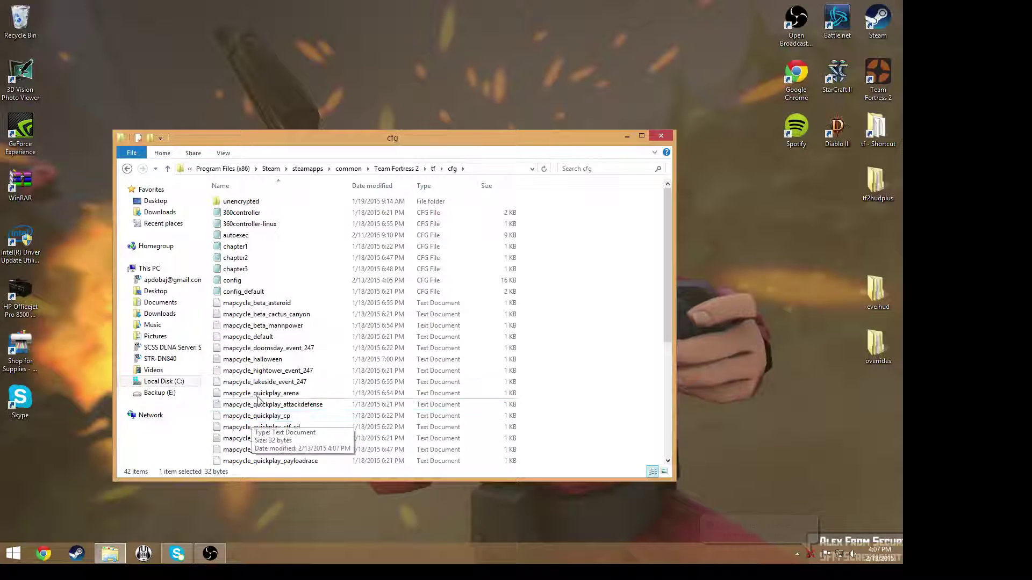
{"action": "scroll", "coordinate": [257, 414], "scroll_direction": "down", "scroll_amount": 6}
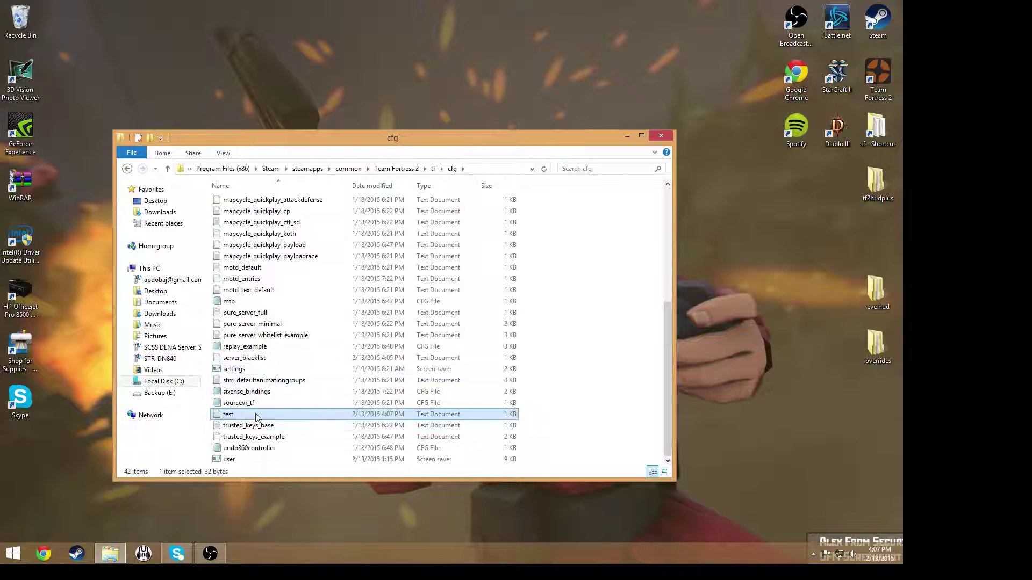
{"action": "scroll", "coordinate": [257, 417], "scroll_direction": "up", "scroll_amount": 6}
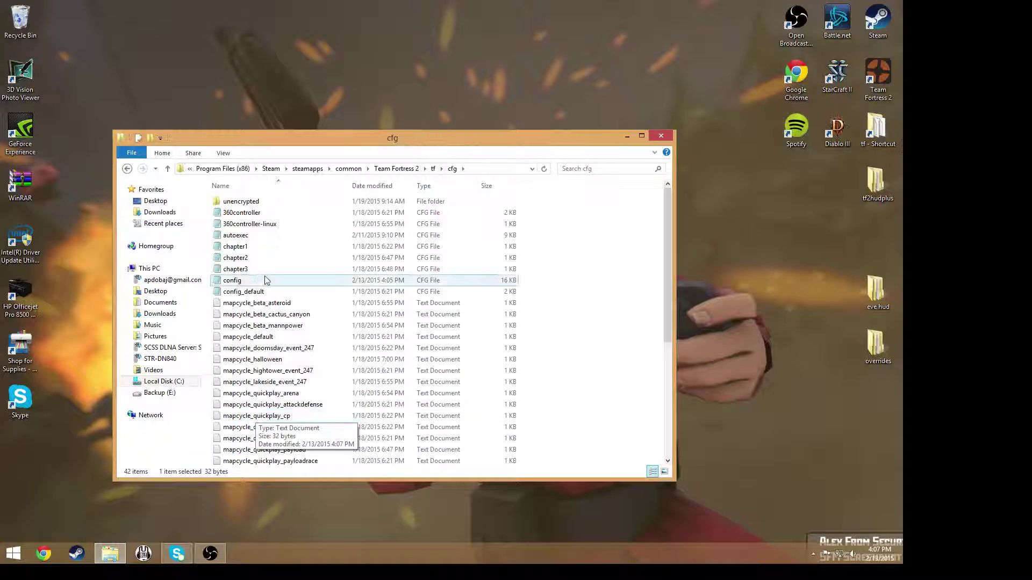
Open autoexec, attempt Save As, and decline replacing autoexec.cfg
{"action": "double_click", "coordinate": [257, 238]}
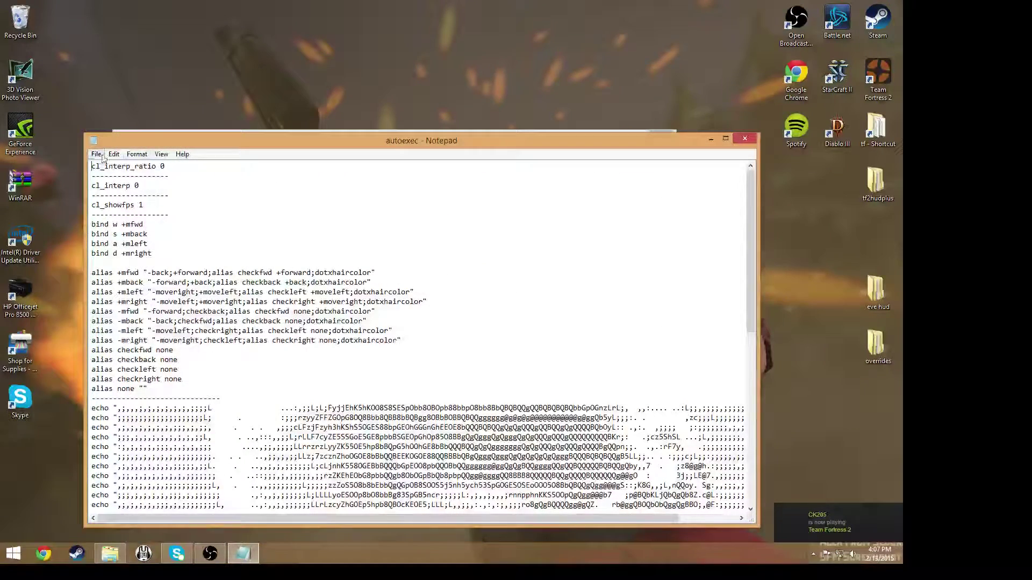
{"action": "left_click", "coordinate": [96, 154]}
{"action": "left_click", "coordinate": [115, 200]}
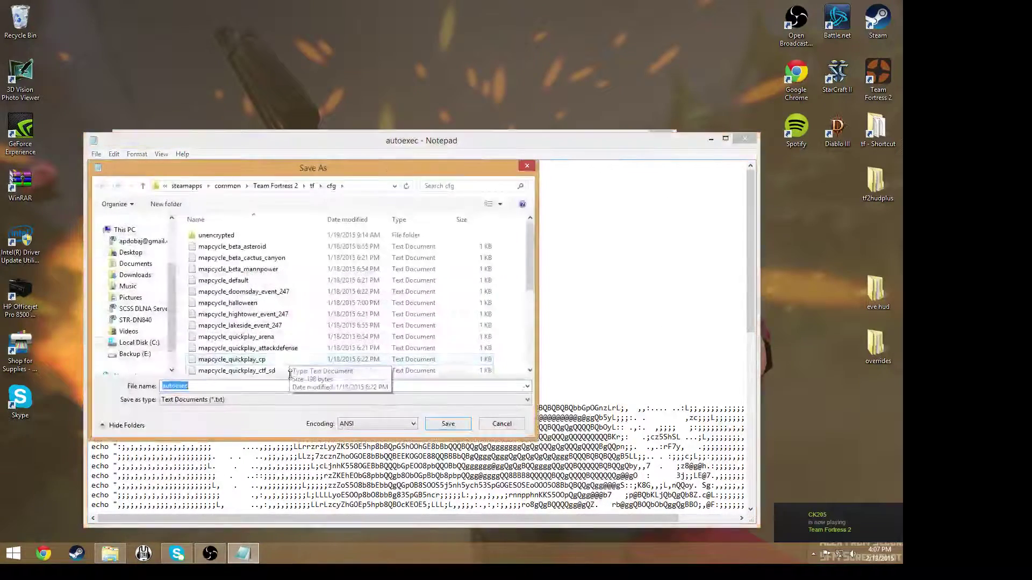
{"action": "left_click", "coordinate": [233, 398]}
{"action": "left_click", "coordinate": [195, 406]}
{"action": "key", "text": "Return"}
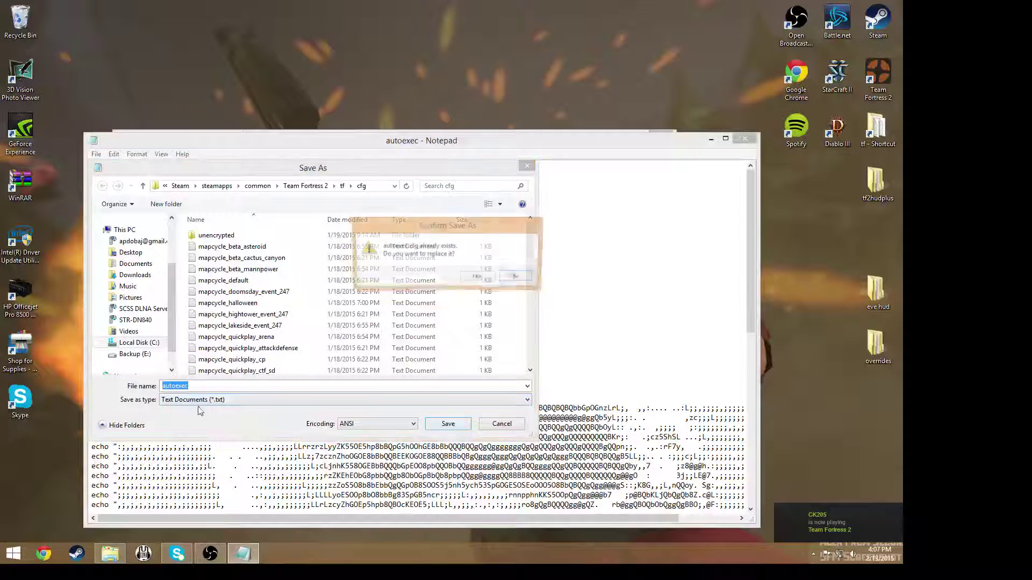
{"action": "left_click", "coordinate": [525, 278]}
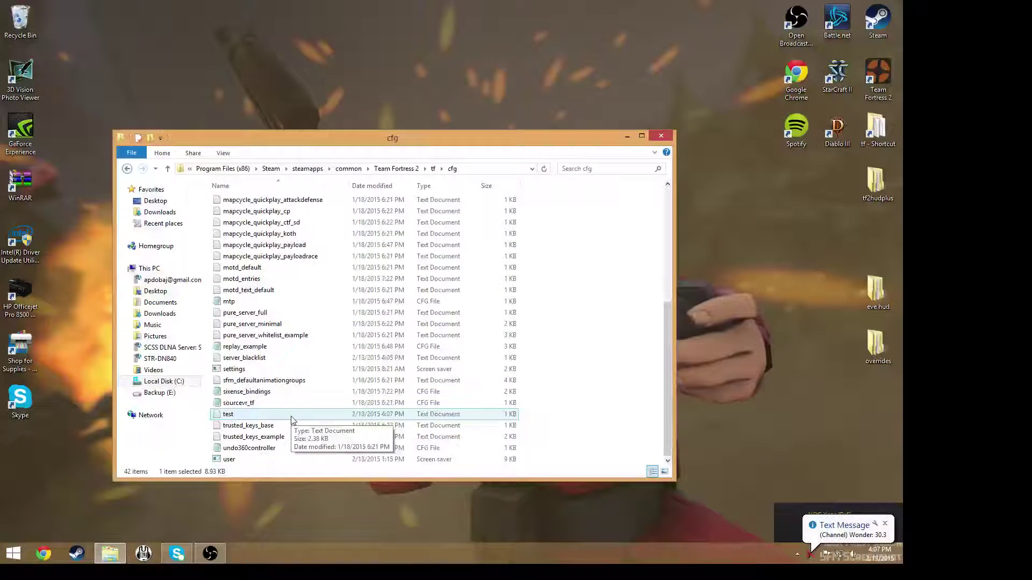
Open test in Notepad, re-save it as All Files replacing the existing file, then close
{"action": "right_click", "coordinate": [292, 420]}
{"action": "left_click", "coordinate": [323, 266]}
{"action": "left_click", "coordinate": [93, 152]}
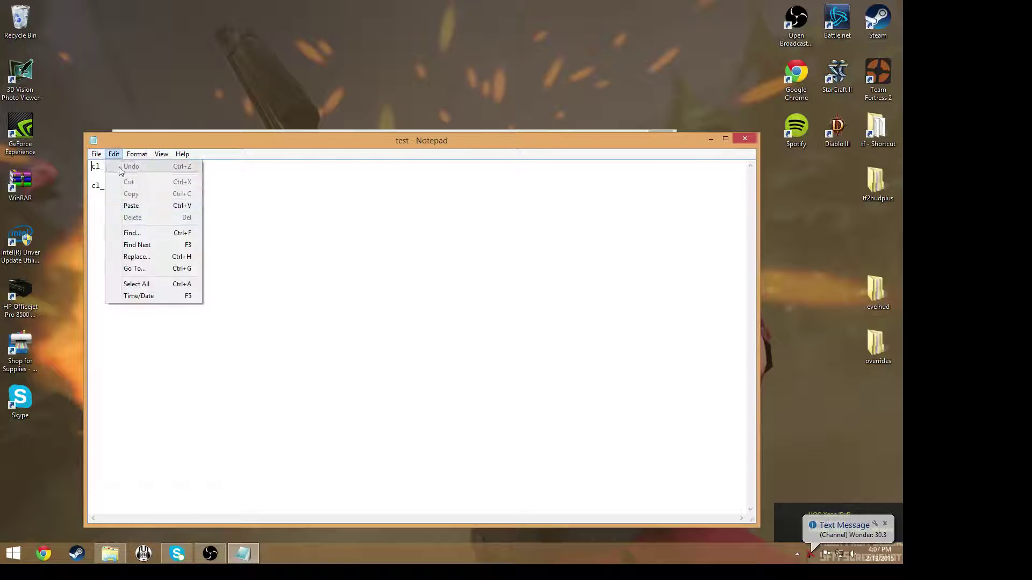
{"action": "left_click", "coordinate": [111, 202]}
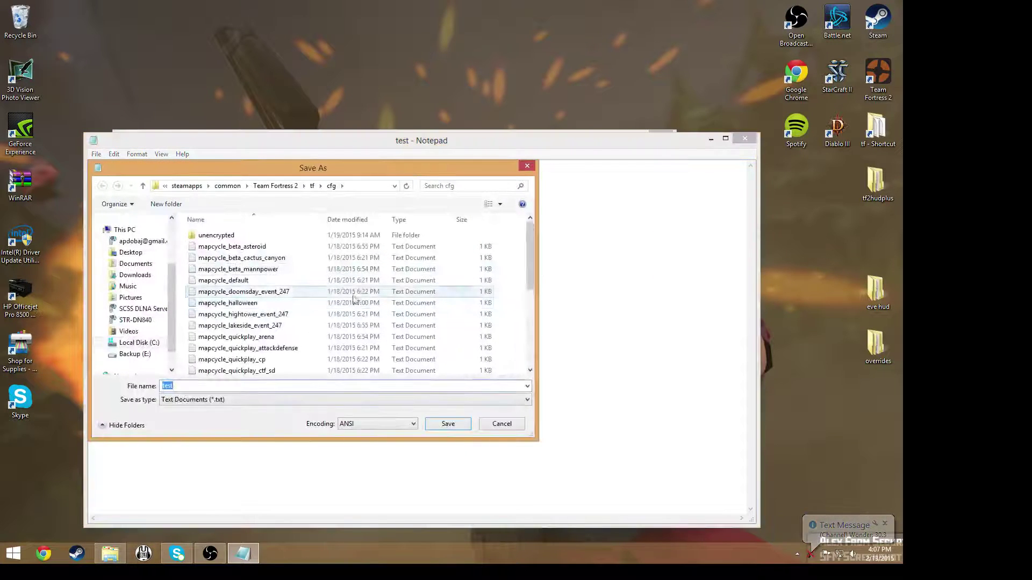
{"action": "left_click", "coordinate": [278, 399]}
{"action": "left_click", "coordinate": [268, 417]}
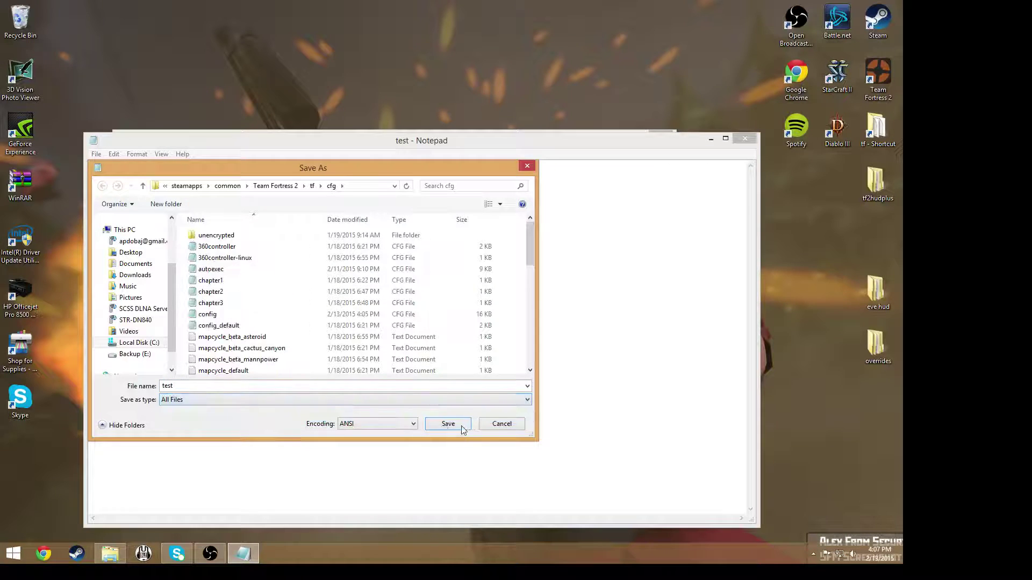
{"action": "left_click", "coordinate": [461, 426]}
{"action": "left_click", "coordinate": [477, 276]}
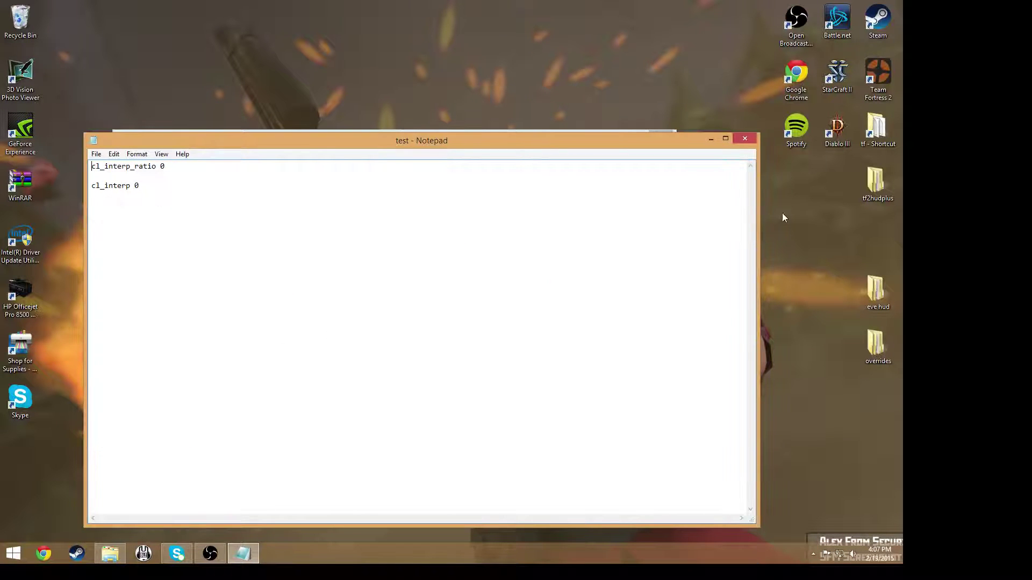
{"action": "left_click", "coordinate": [754, 138]}
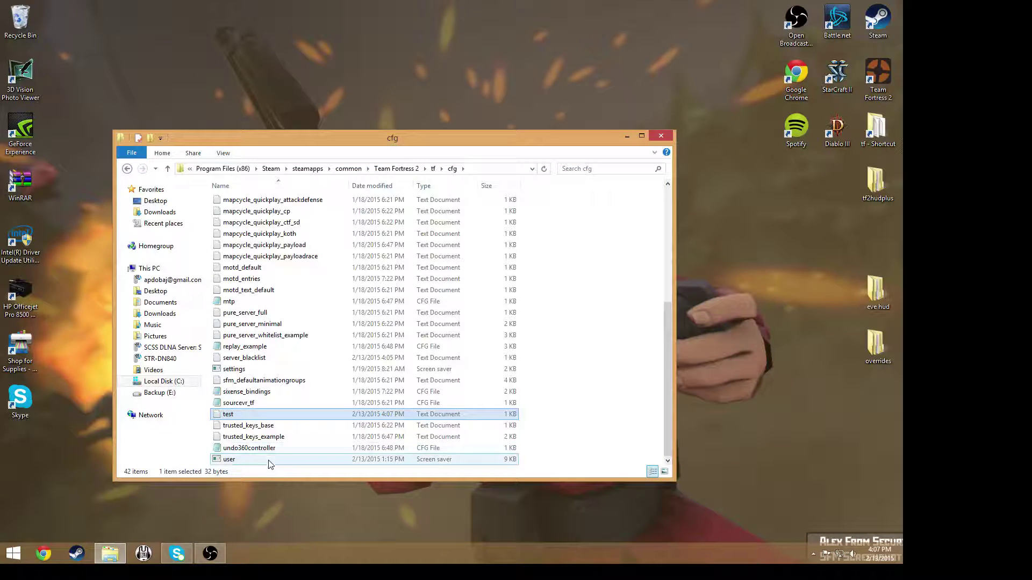
Reopen test and save it as test.cfg with the All Files type
{"action": "double_click", "coordinate": [253, 417]}
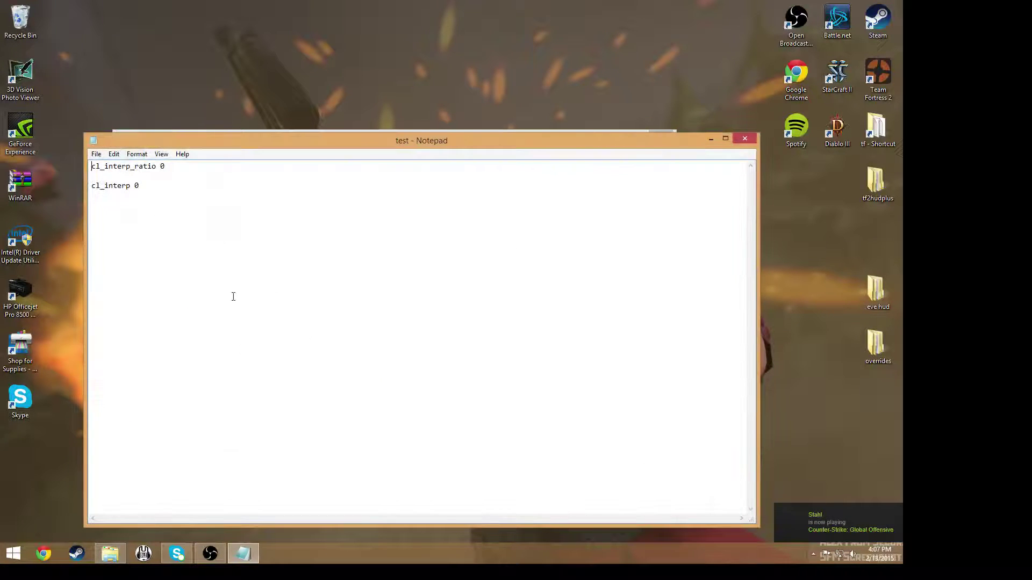
{"action": "left_click", "coordinate": [95, 154]}
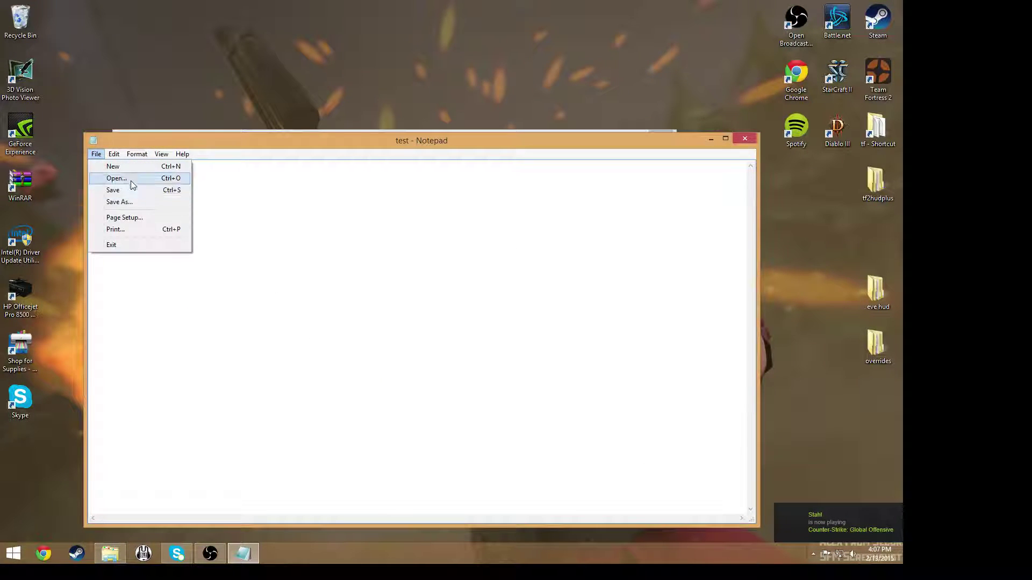
{"action": "left_click", "coordinate": [141, 202]}
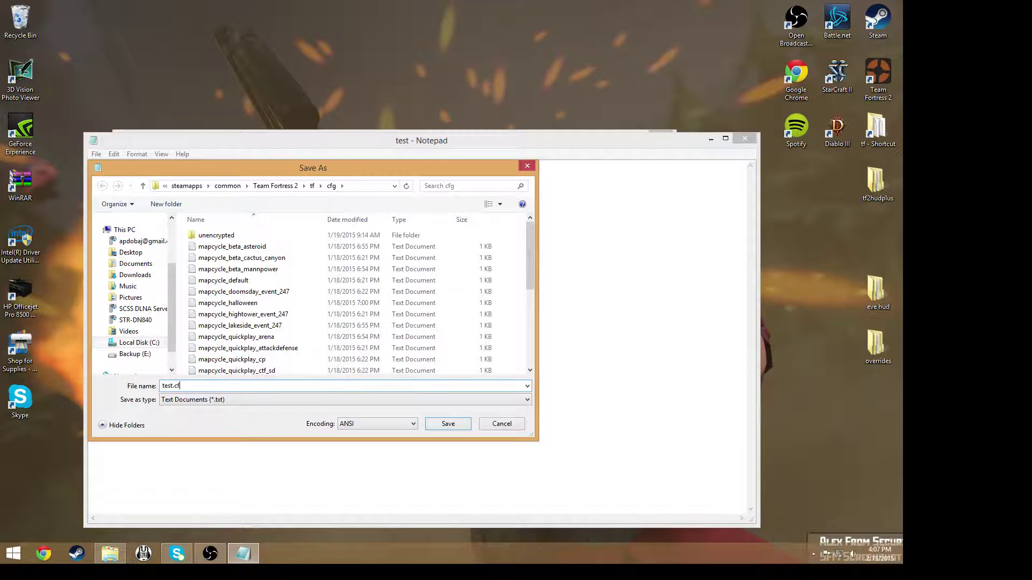
{"action": "left_click", "coordinate": [206, 400]}
{"action": "left_click", "coordinate": [214, 420]}
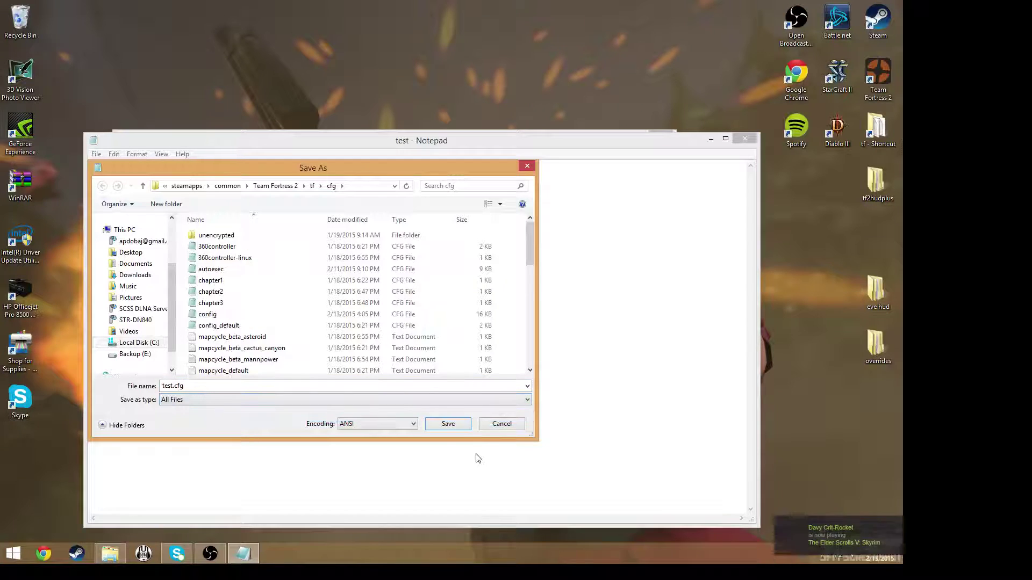
{"action": "left_click", "coordinate": [456, 425]}
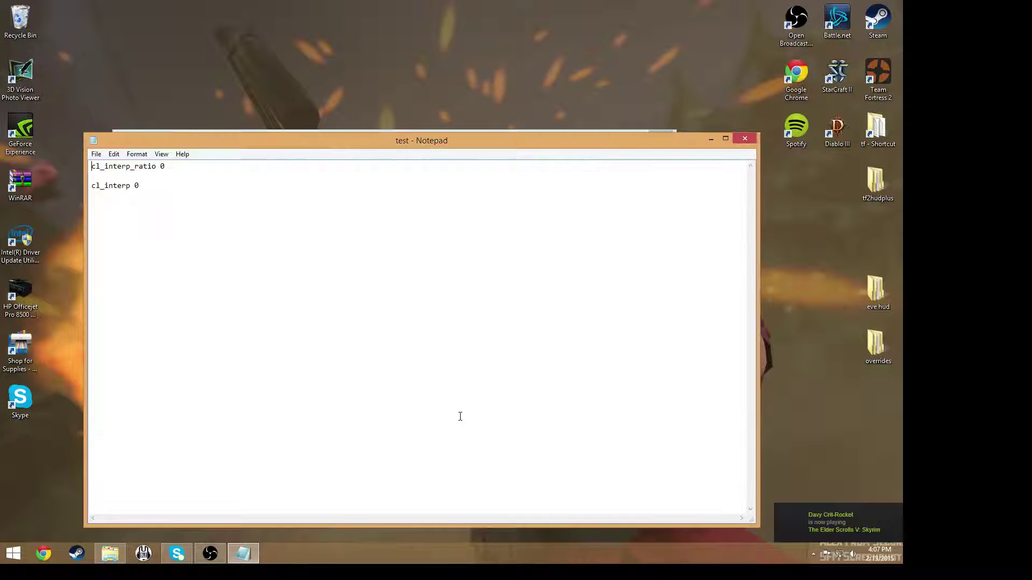
Close Notepad, then reopen test.cfg to check its commands and close it again
{"action": "left_click", "coordinate": [745, 139]}
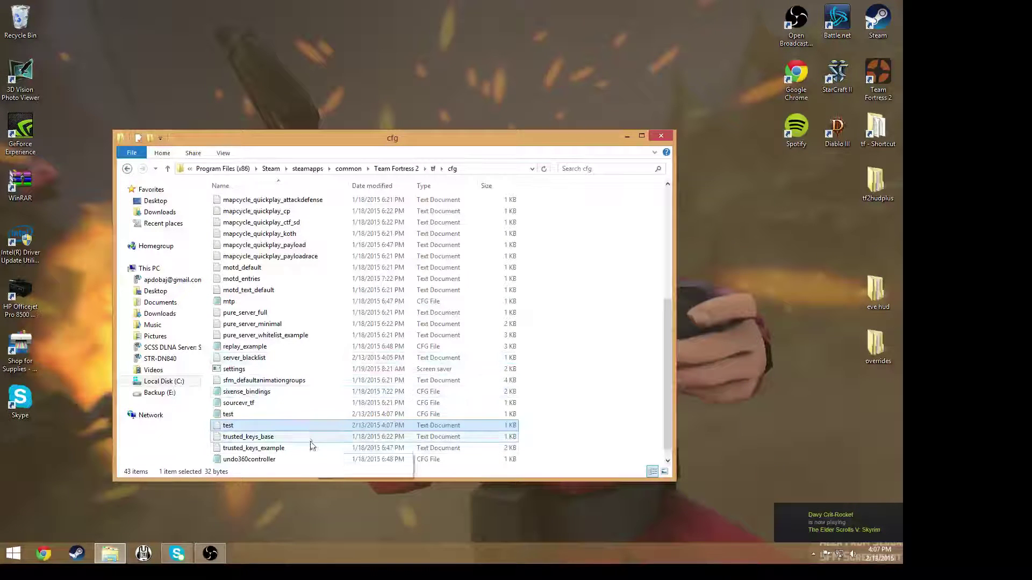
{"action": "left_click", "coordinate": [252, 416]}
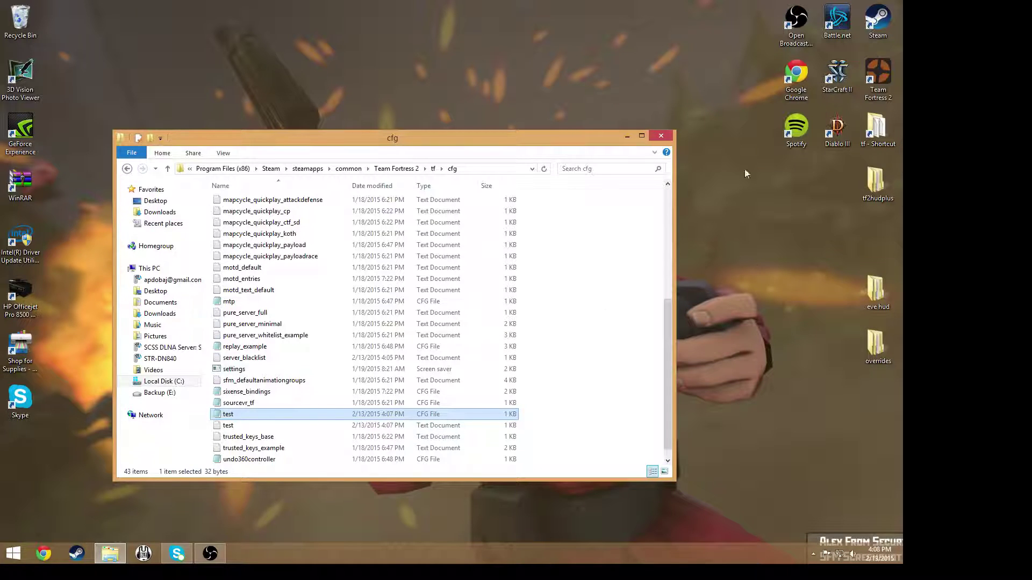
{"action": "double_click", "coordinate": [229, 415]}
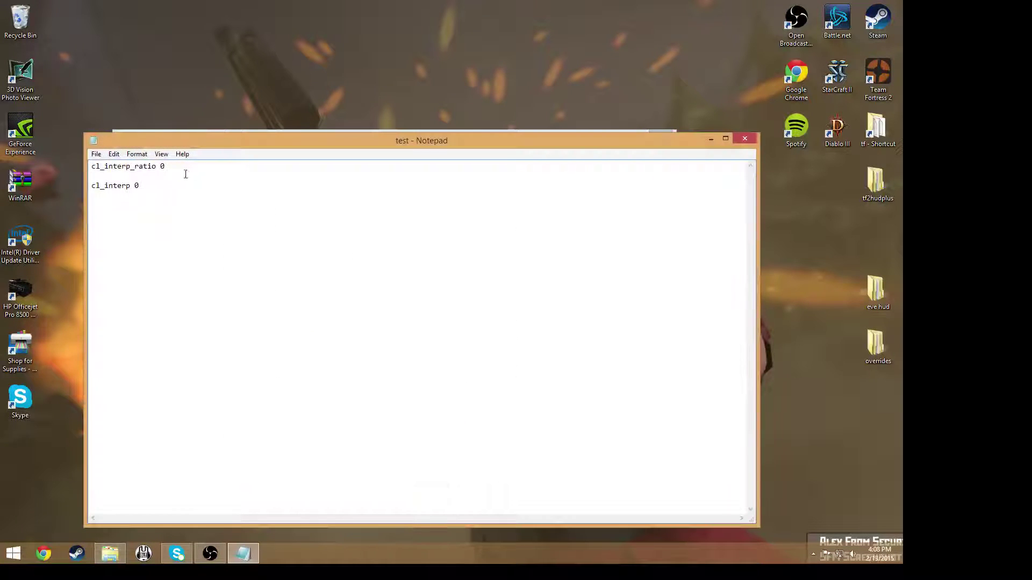
{"action": "left_click_drag", "start_coordinate": [156, 192], "coordinate": [189, 235]}
{"action": "left_click", "coordinate": [189, 234]}
{"action": "left_click", "coordinate": [745, 139]}
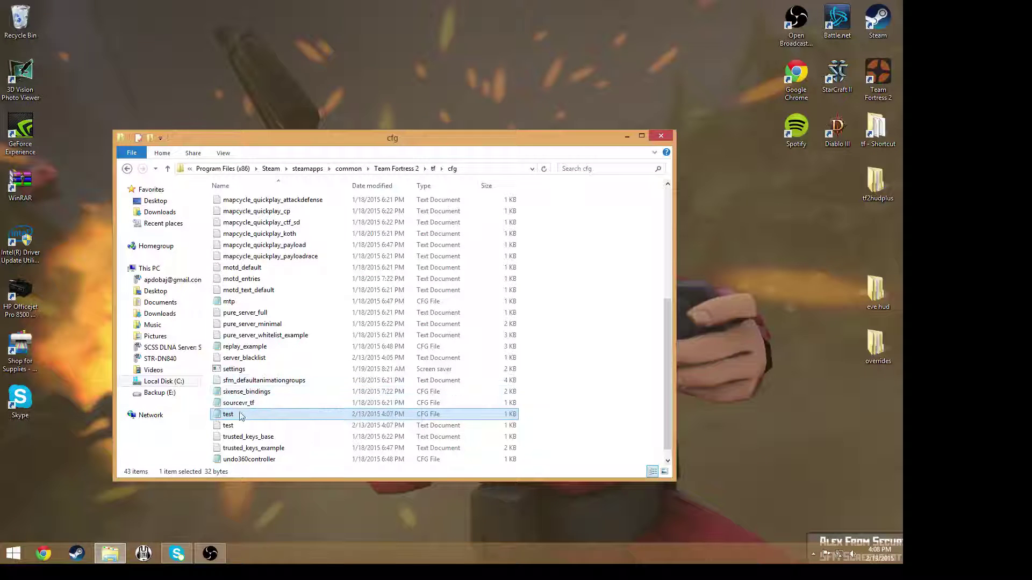
Delete test.cfg and the test text document through their right-click menus
{"action": "right_click", "coordinate": [278, 418]}
{"action": "left_click", "coordinate": [265, 379]}
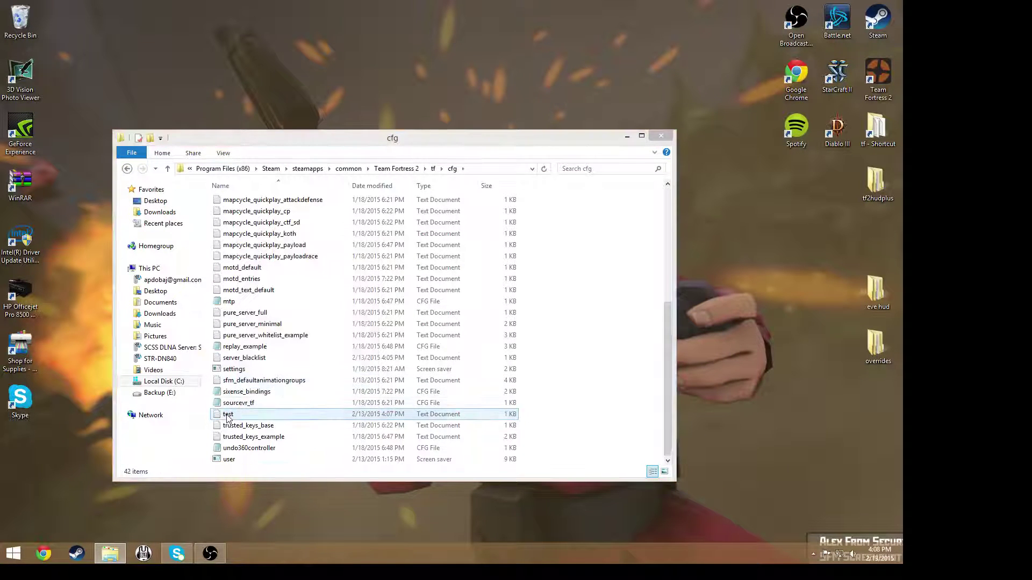
{"action": "right_click", "coordinate": [243, 415]}
{"action": "left_click", "coordinate": [253, 379]}
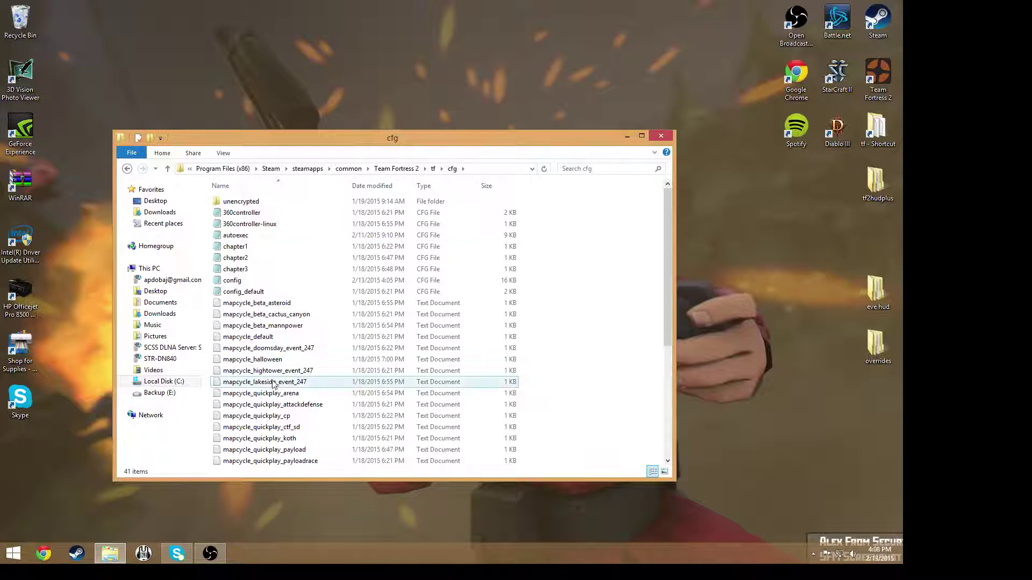
{"action": "left_click", "coordinate": [209, 553]}
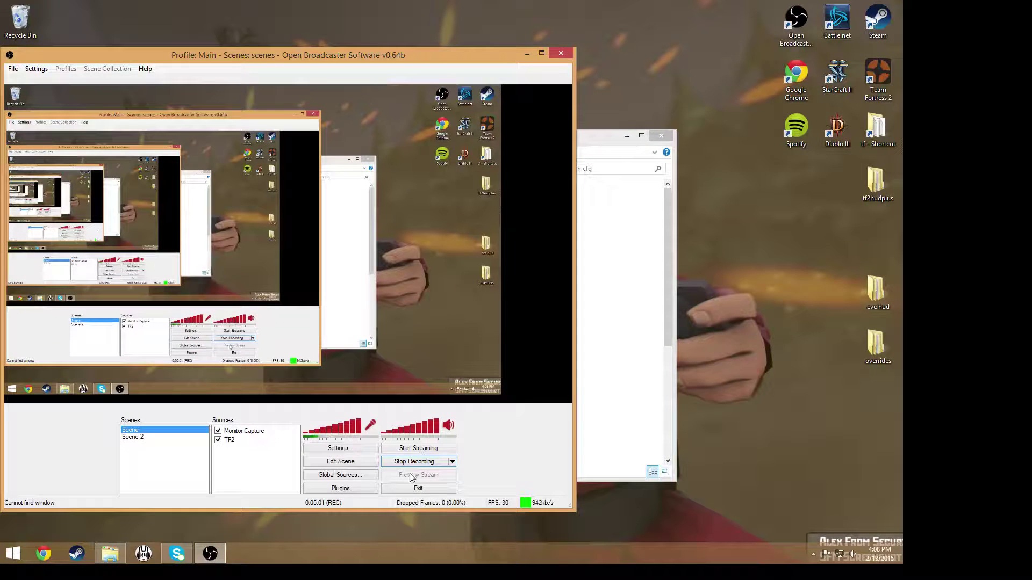